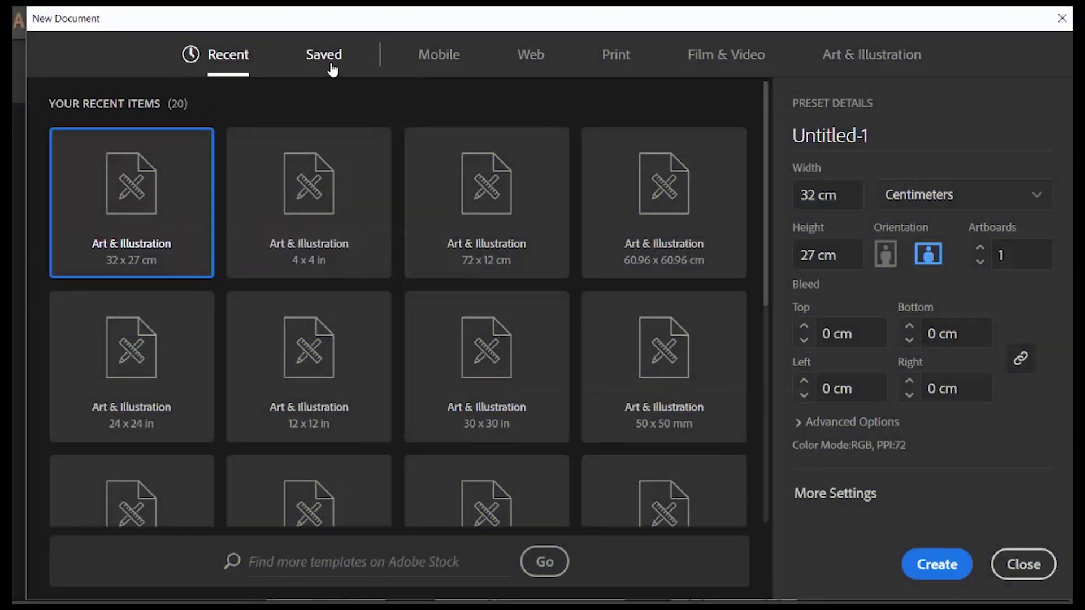
Compare the Mobile, Web and Recent presets, then create the 32 x 27 cm Art & Illustration document
click(428, 59)
click(523, 59)
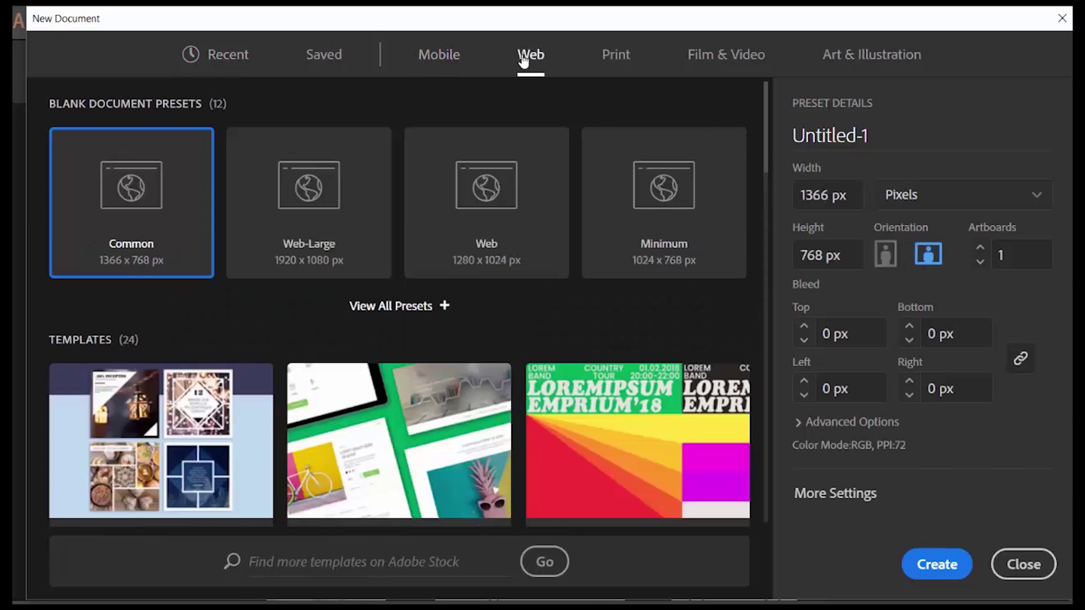
click(226, 55)
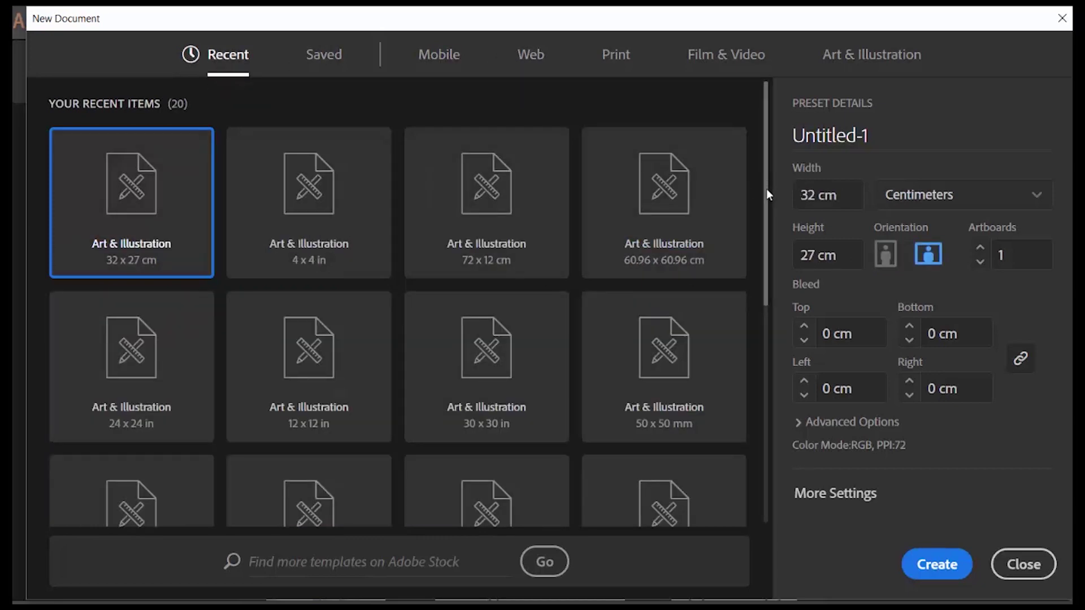
drag(768, 192, 775, 346)
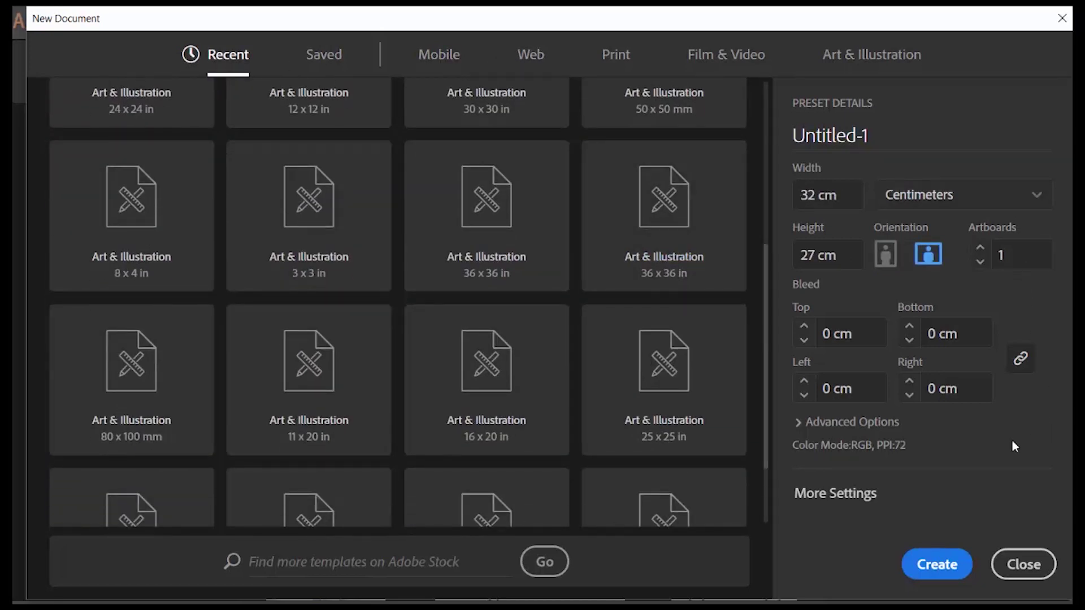
click(955, 565)
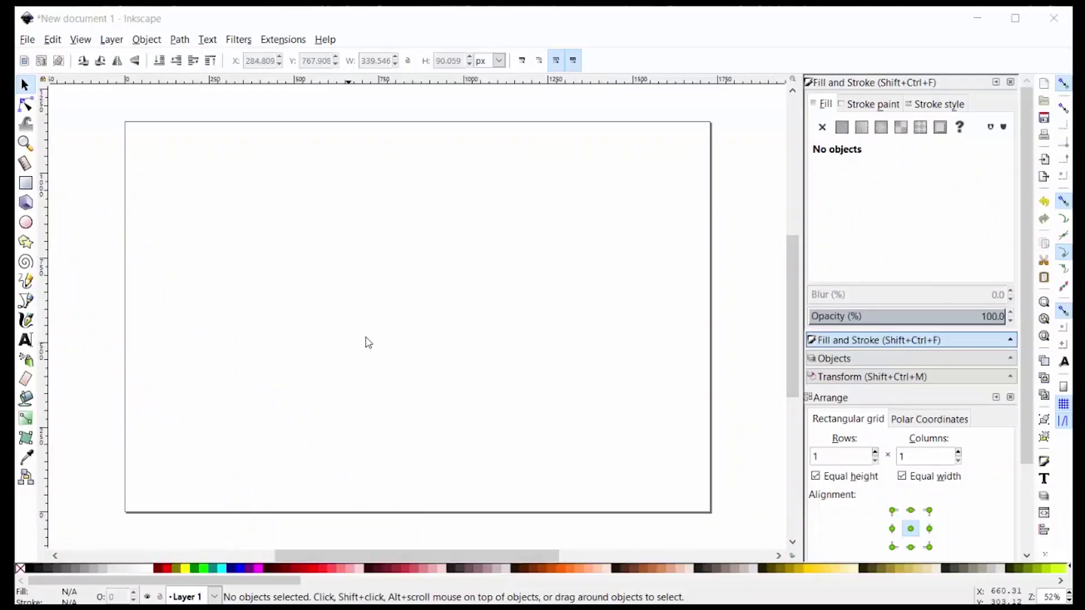
Create a Generic canvas document from a template at 24 × 12 inches
click(27, 39)
click(48, 73)
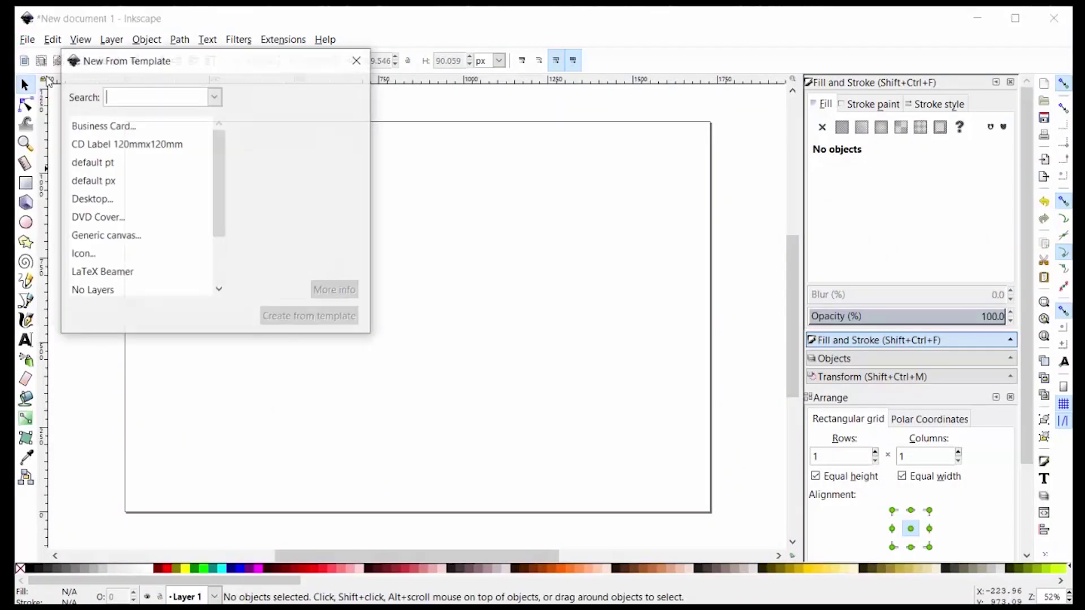
click(87, 200)
click(407, 117)
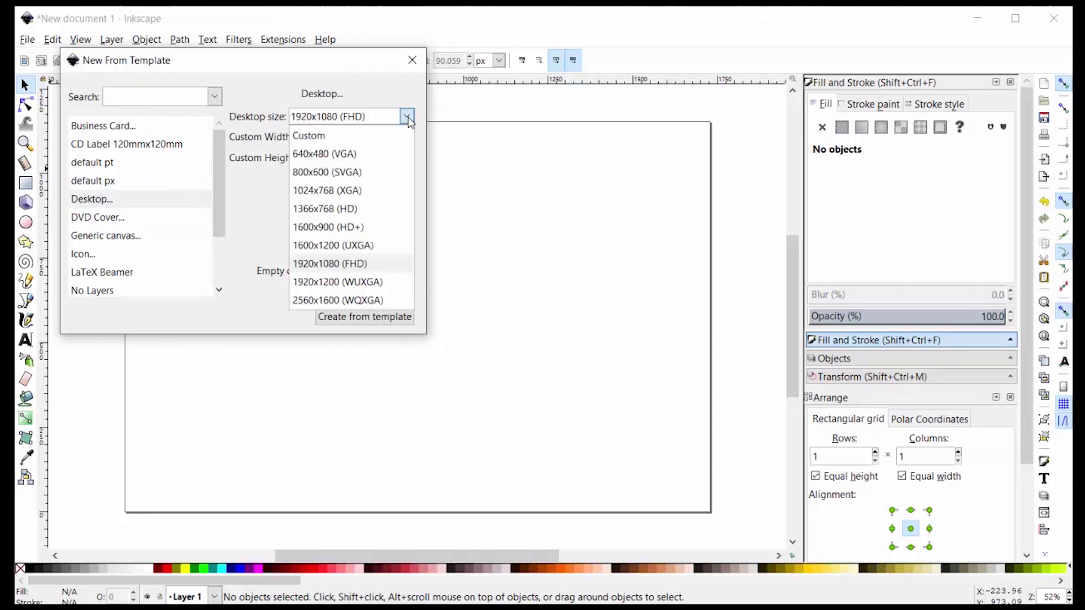
click(101, 243)
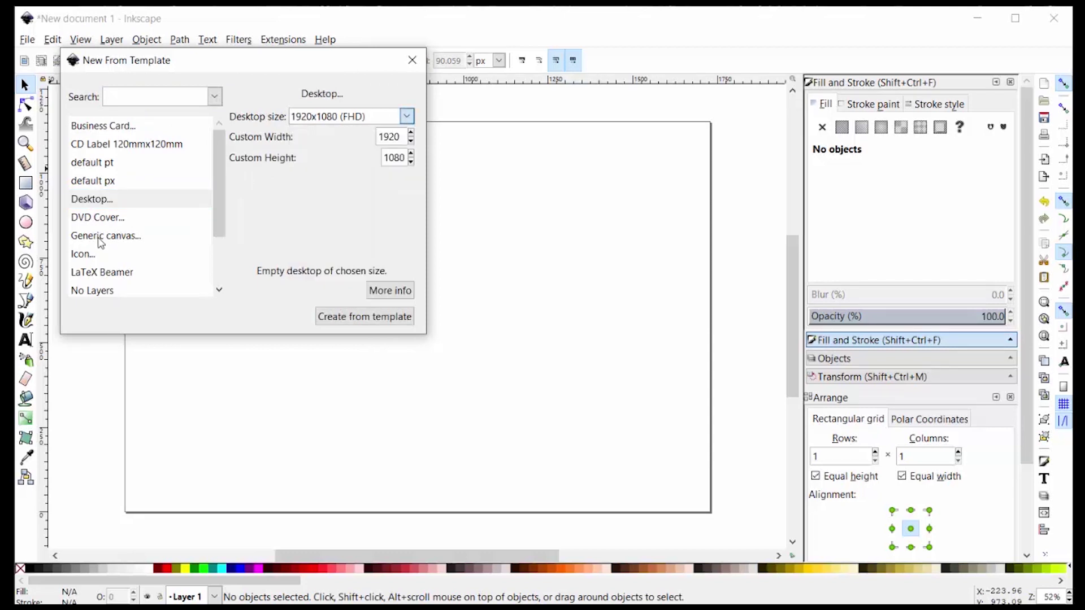
click(101, 238)
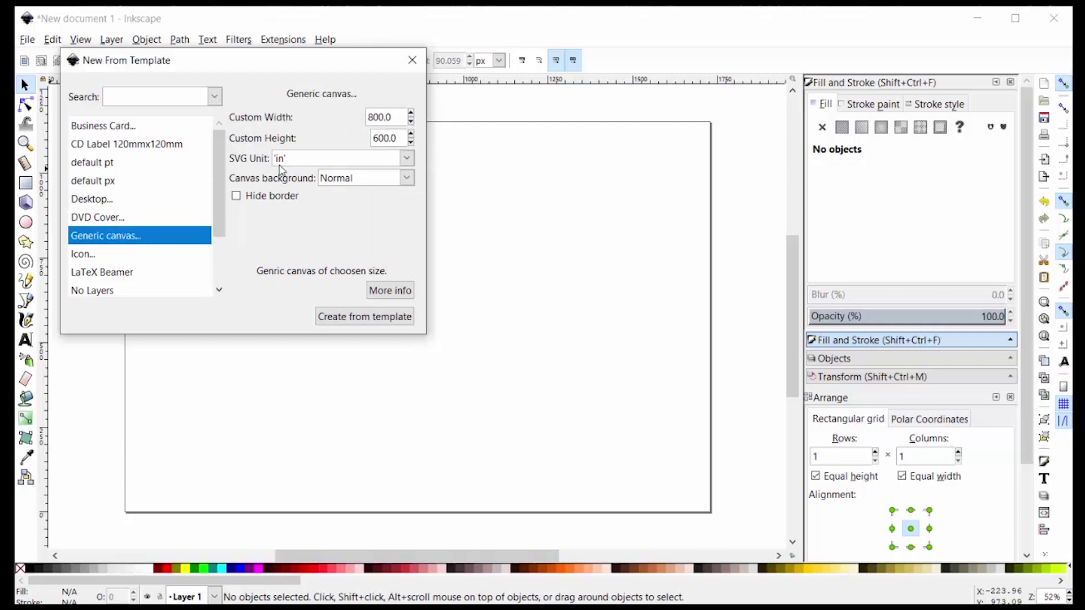
click(406, 160)
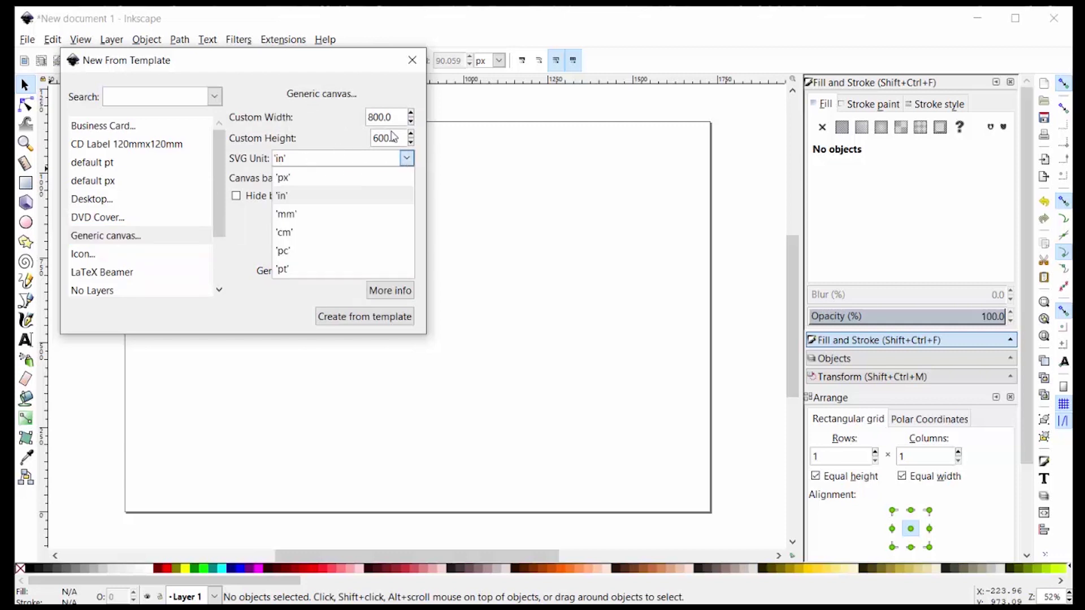
click(403, 113)
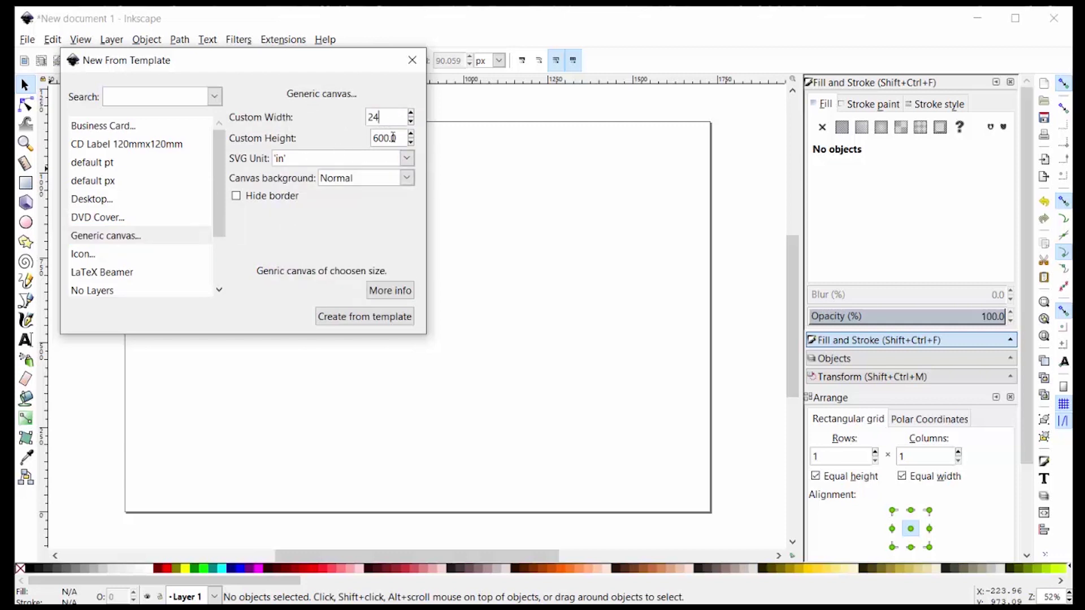
double_click(402, 137)
text(12)
click(364, 317)
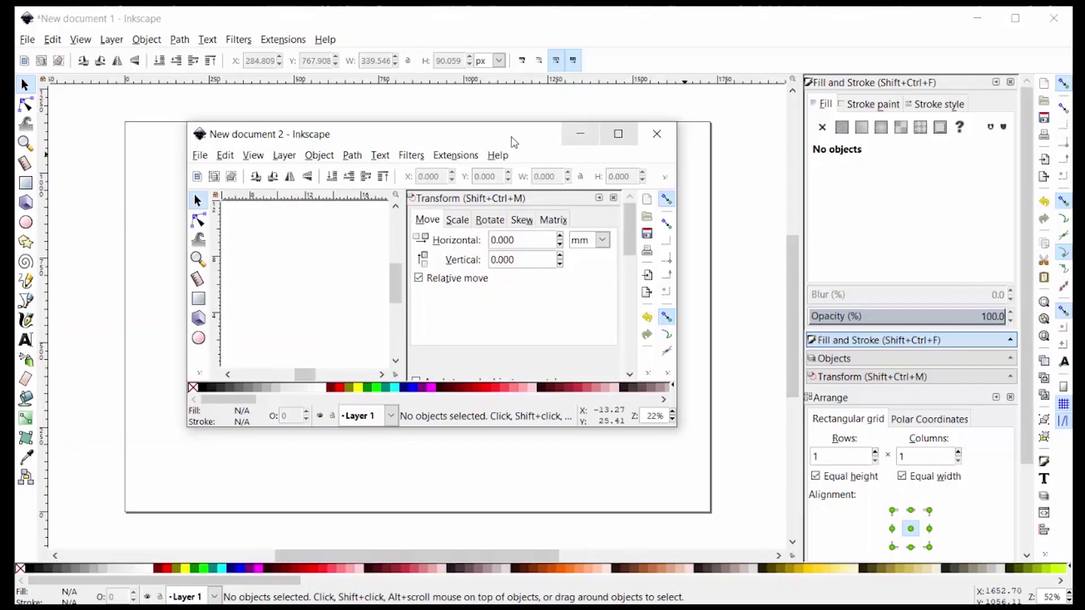
Move the New document 2 window to the top-left and stretch it to nearly full screen
drag(509, 141, 333, 25)
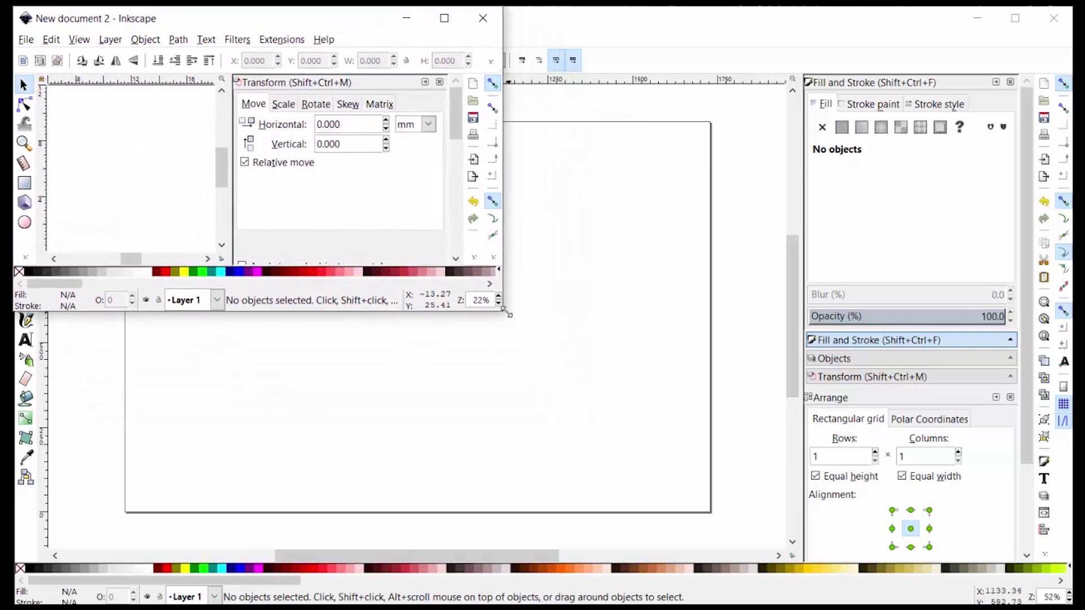
drag(507, 314, 1074, 603)
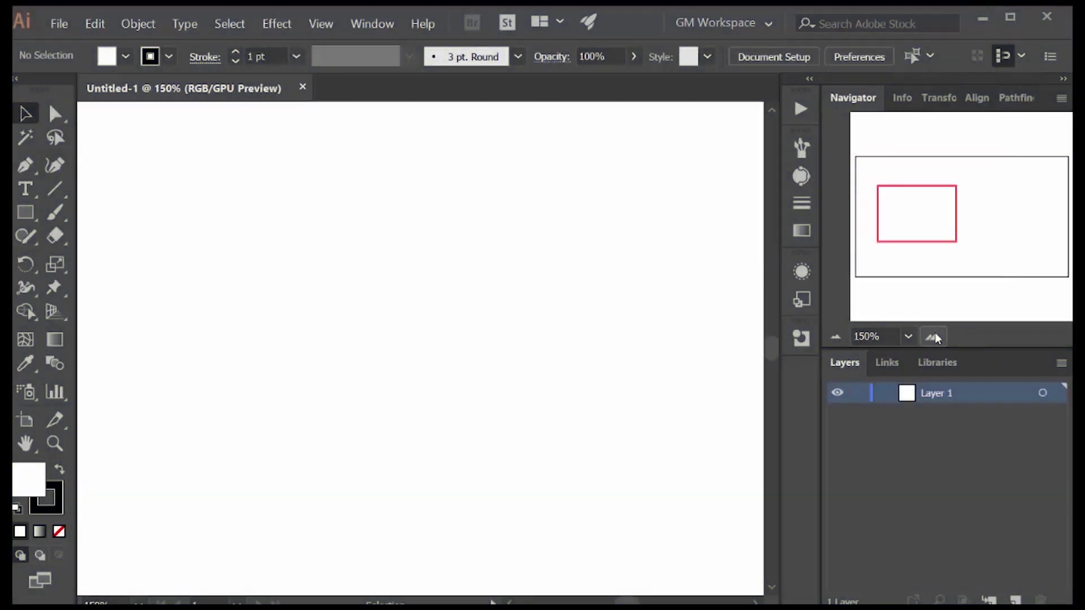
Zoom the artboard to 150% and shift the Navigator's view box to change the visible area
drag(928, 211, 907, 250)
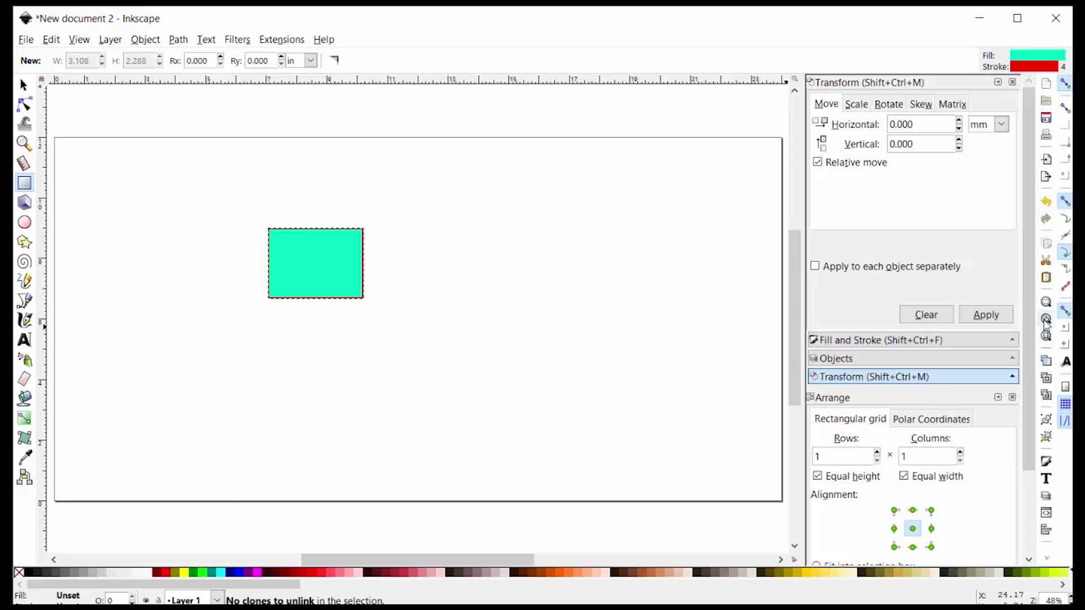
click(1046, 320)
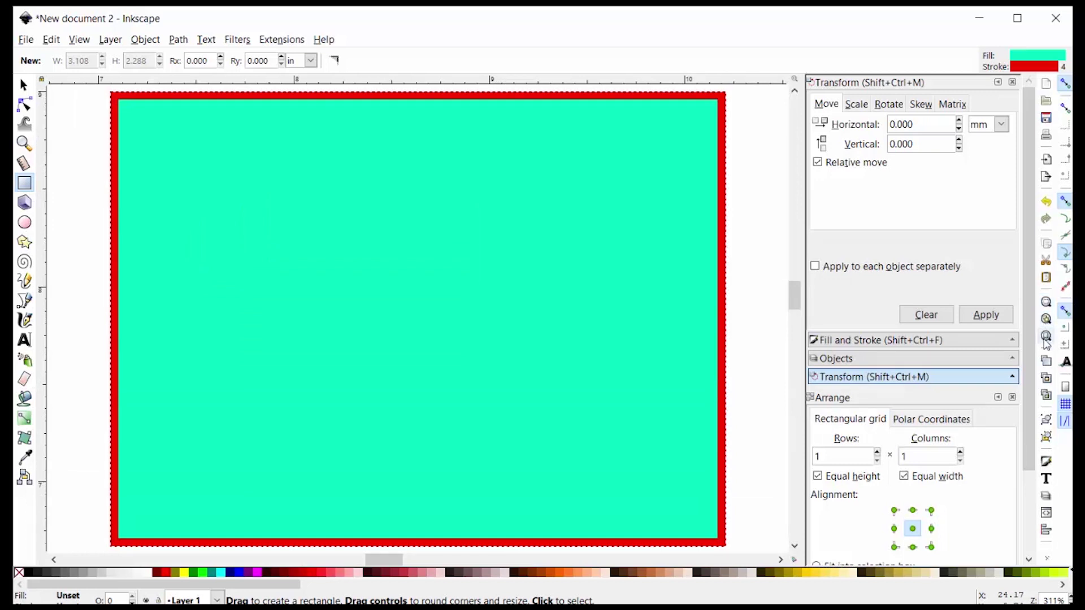
key(s)
key(5)
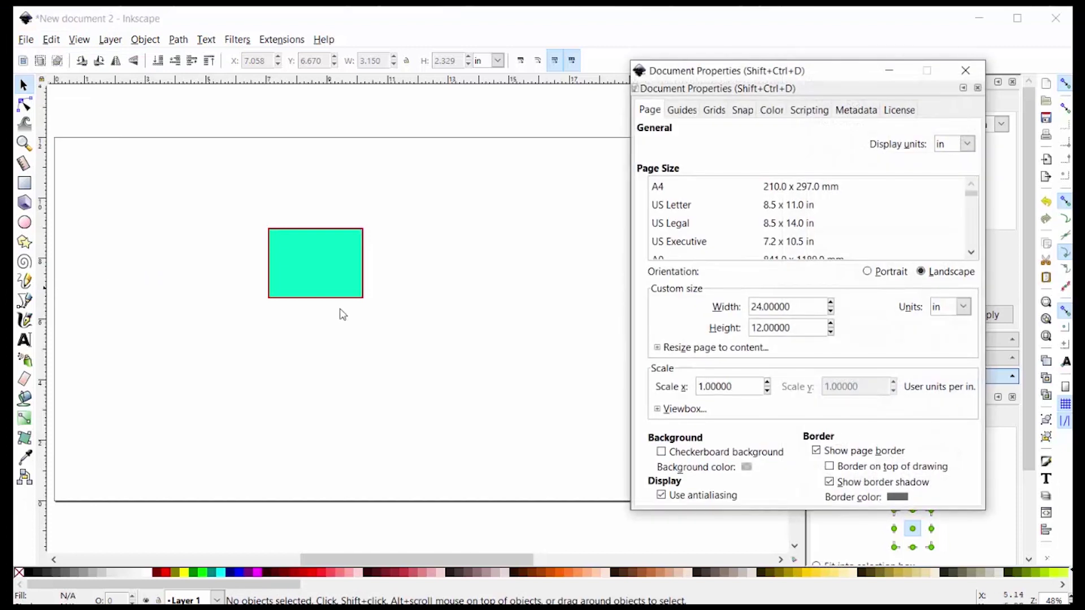
Add a new rectangular grid with 0.25 in X and Y spacing, review snapping, then close Document Properties
click(715, 110)
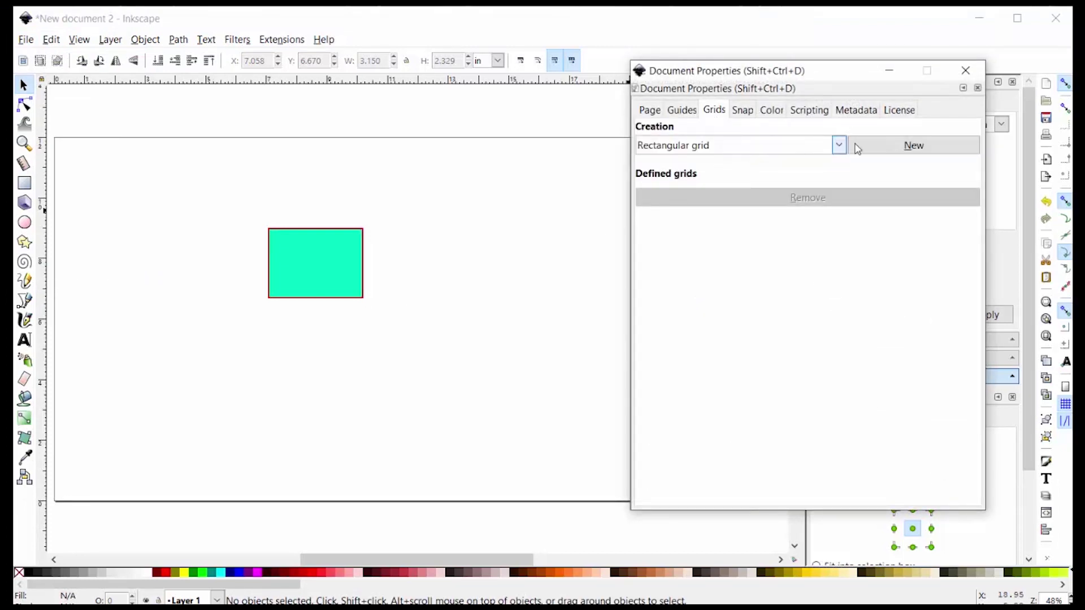
click(911, 146)
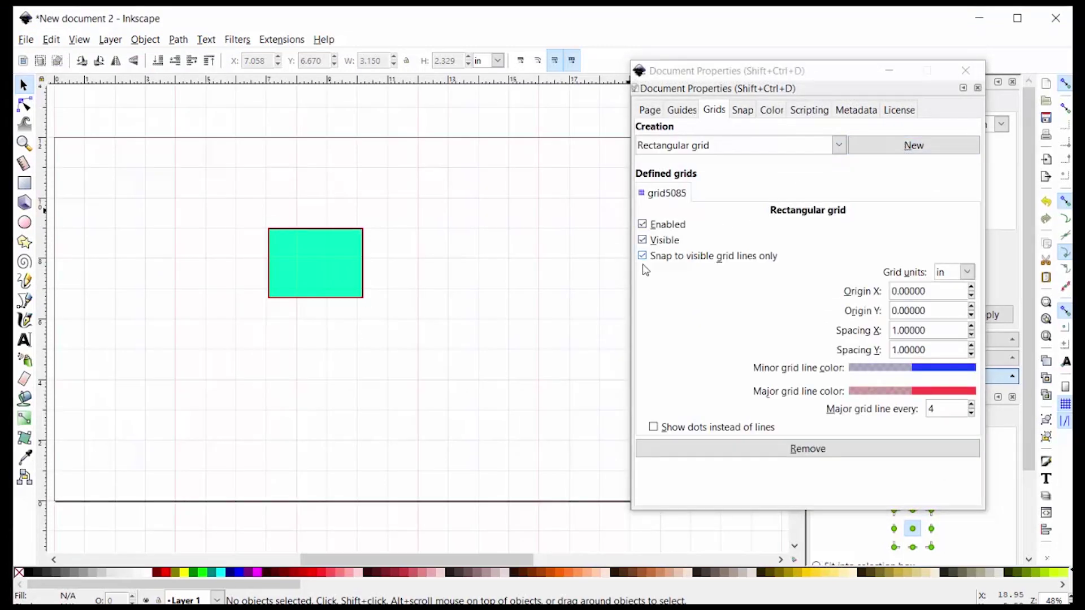
click(912, 330)
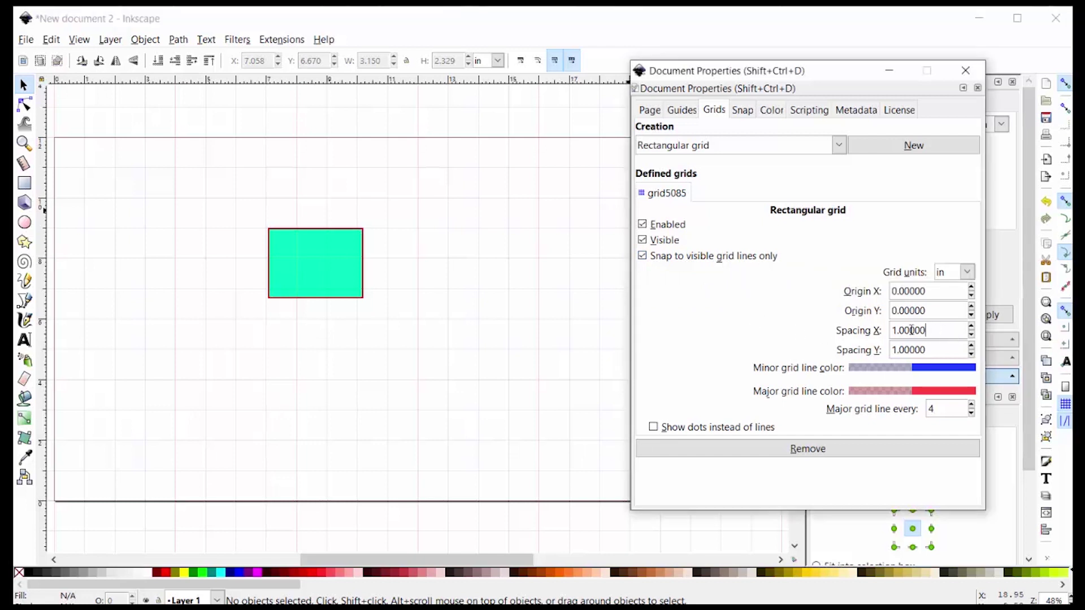
double_click(911, 330)
text(.25)
key(Tab)
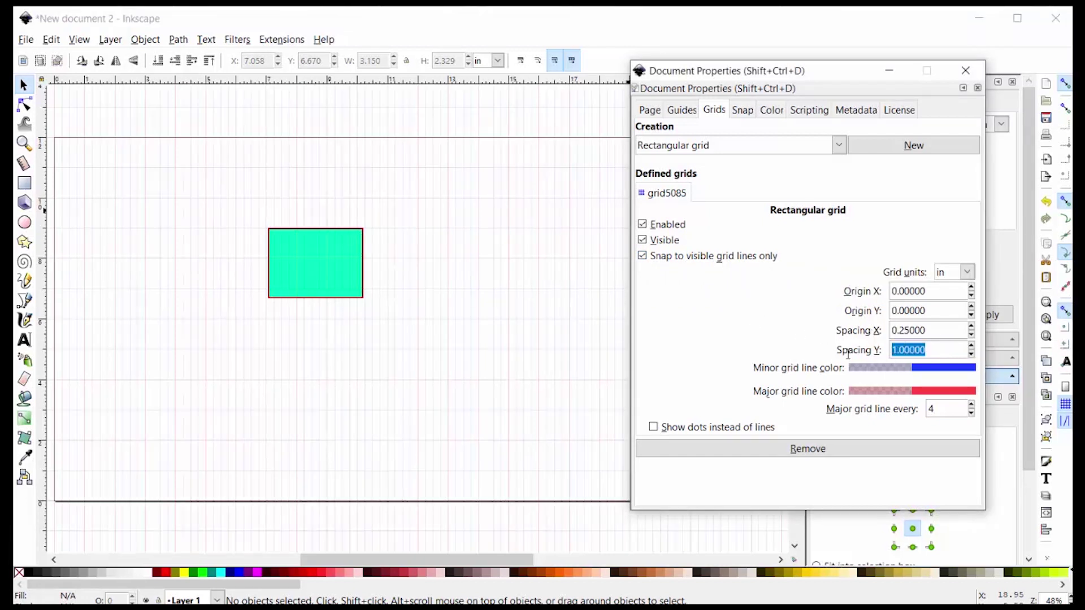
text(.25)
key(Return)
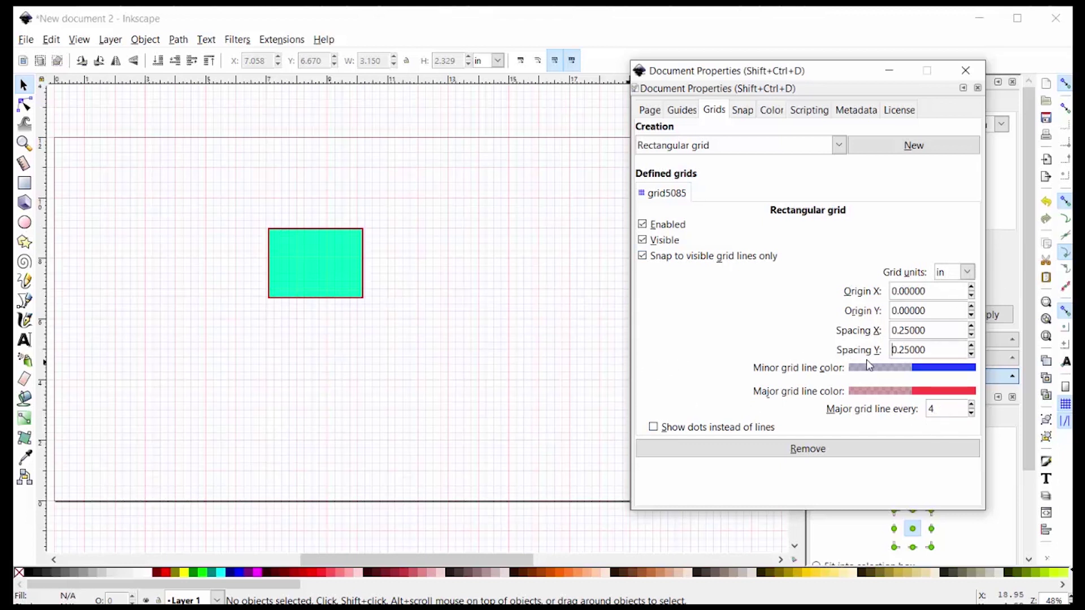
click(740, 111)
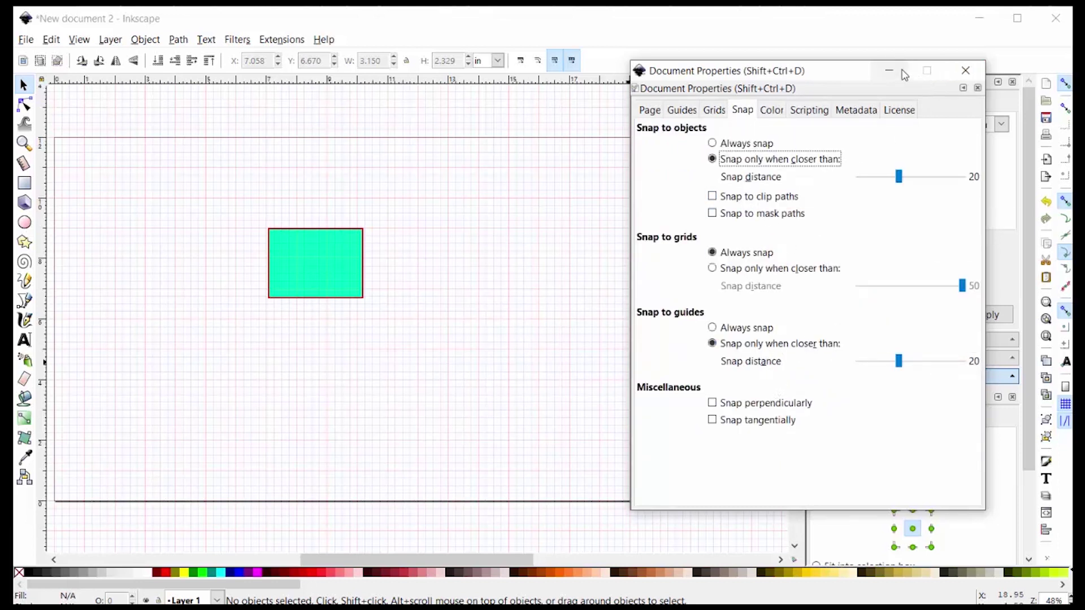
click(965, 70)
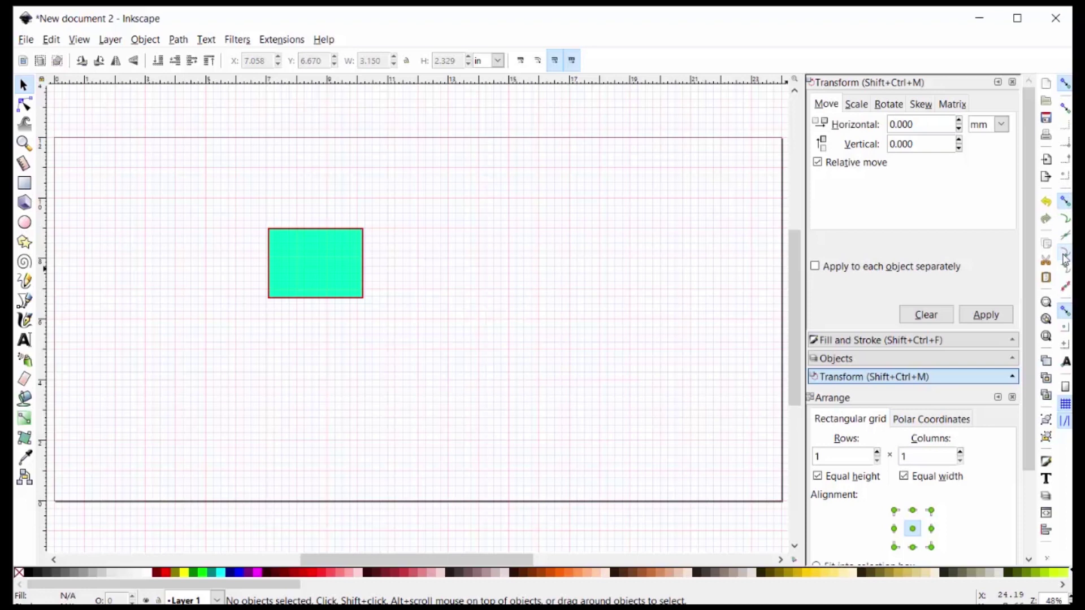
Draw a grid-snapped rectangle and stretch its right edge to the next grid line, making it 4.292 × 2.542 in
key(r)
key(1)
drag(177, 209, 420, 359)
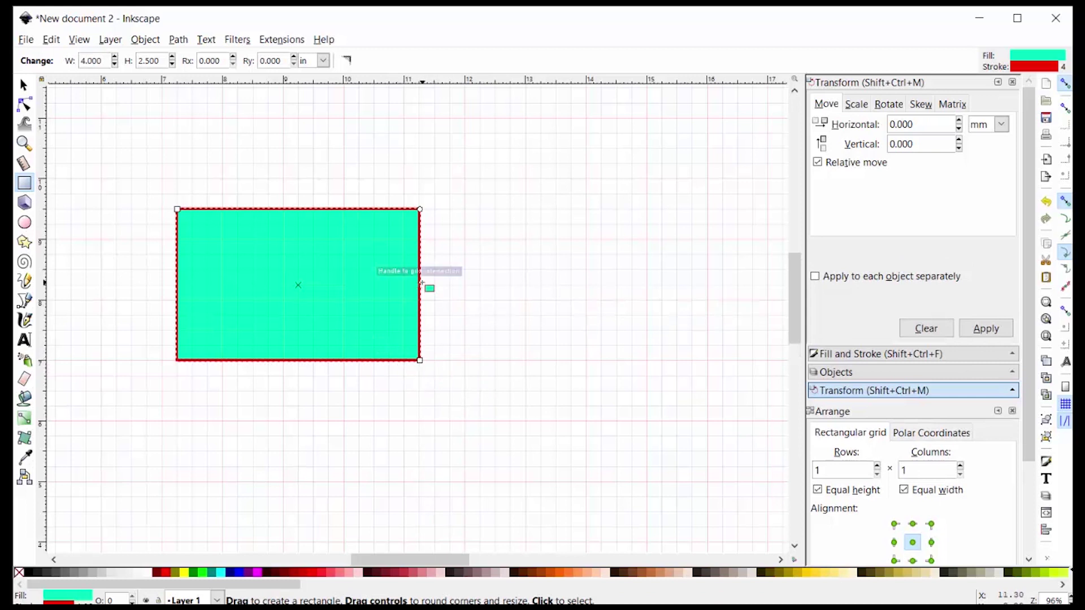
click(23, 85)
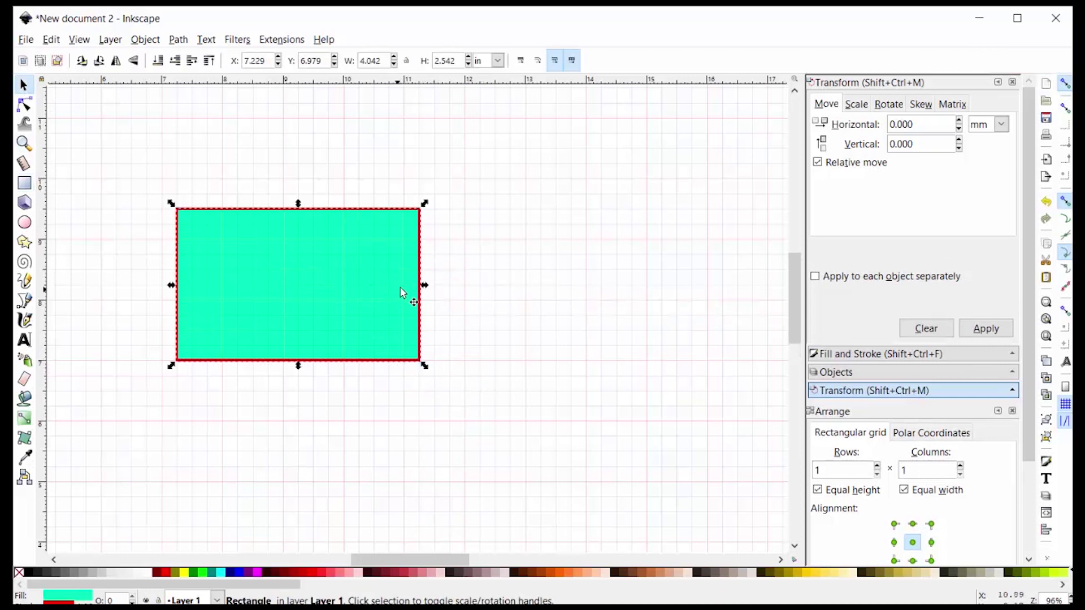
mouse_move(424, 287)
mouse_down()
mouse_move(442, 291)
mouse_move(427, 299)
mouse_up()
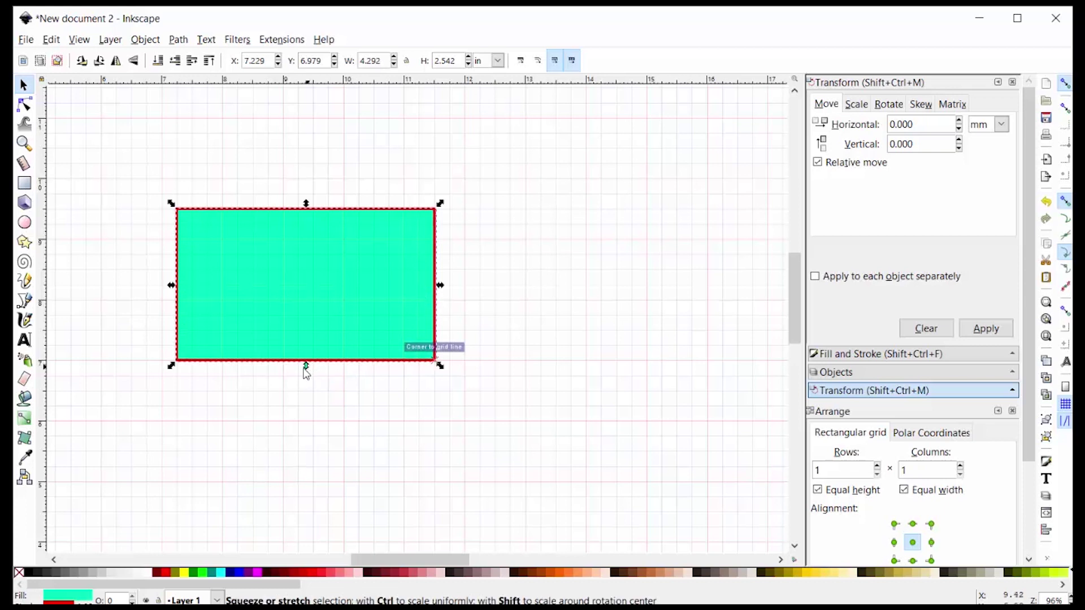
click(141, 174)
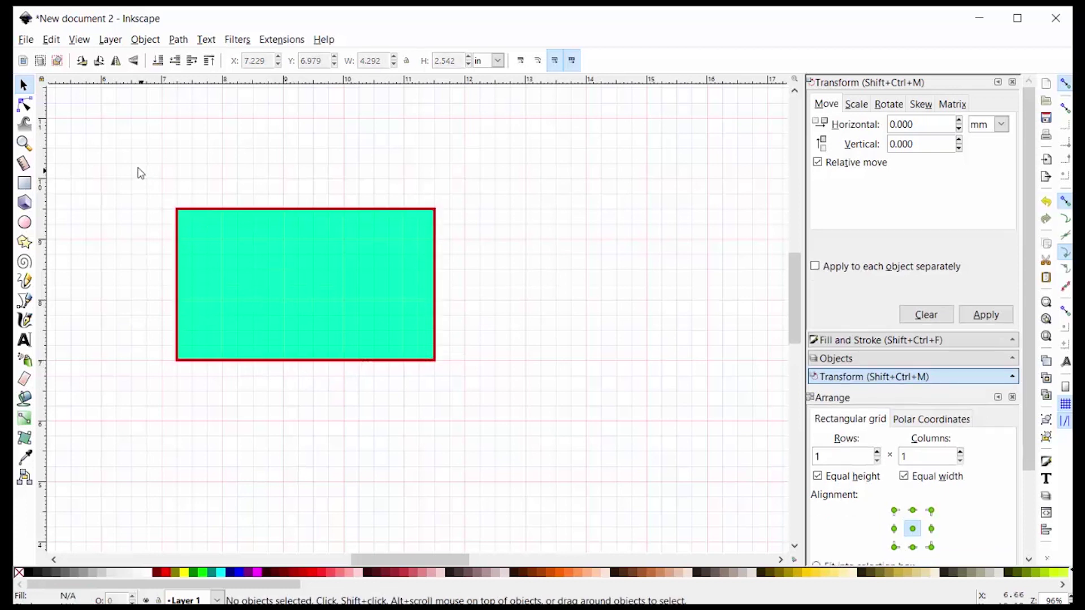
Convert the rectangle into an editable path with its nodes shown
click(28, 104)
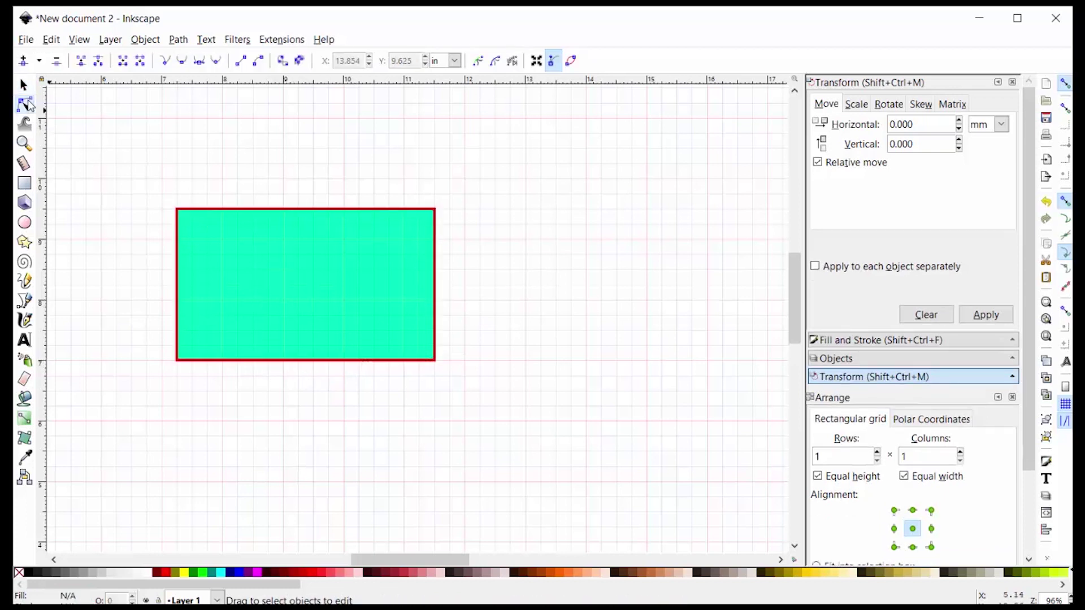
click(268, 251)
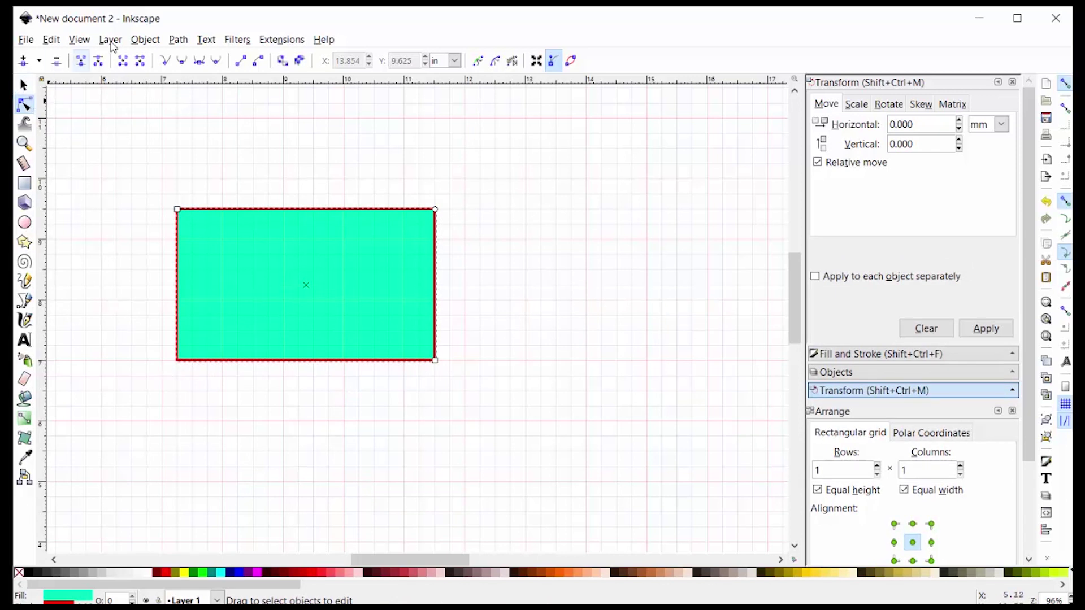
click(184, 42)
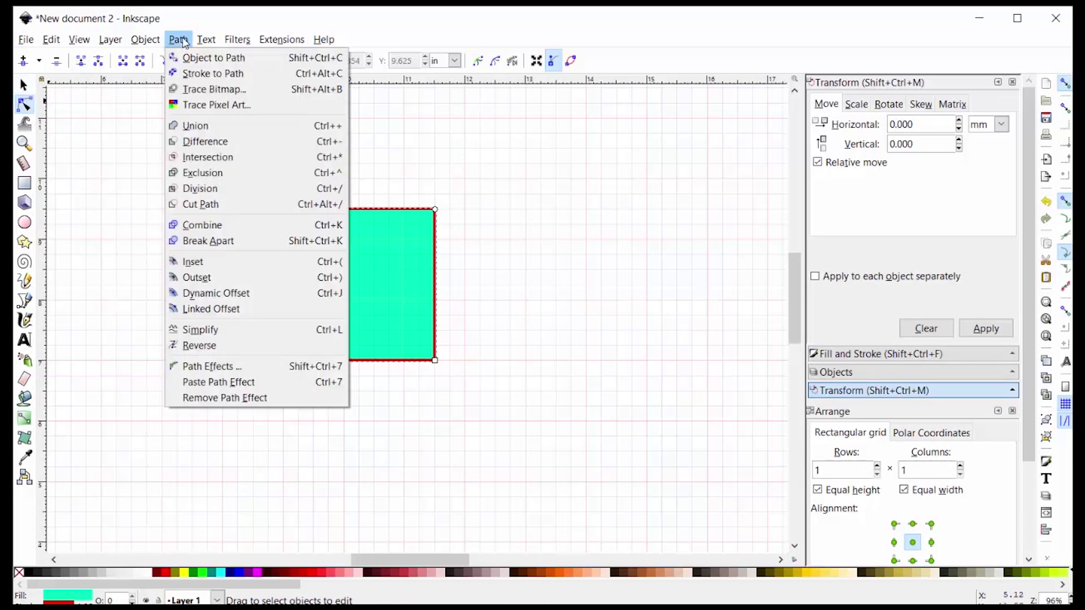
click(191, 59)
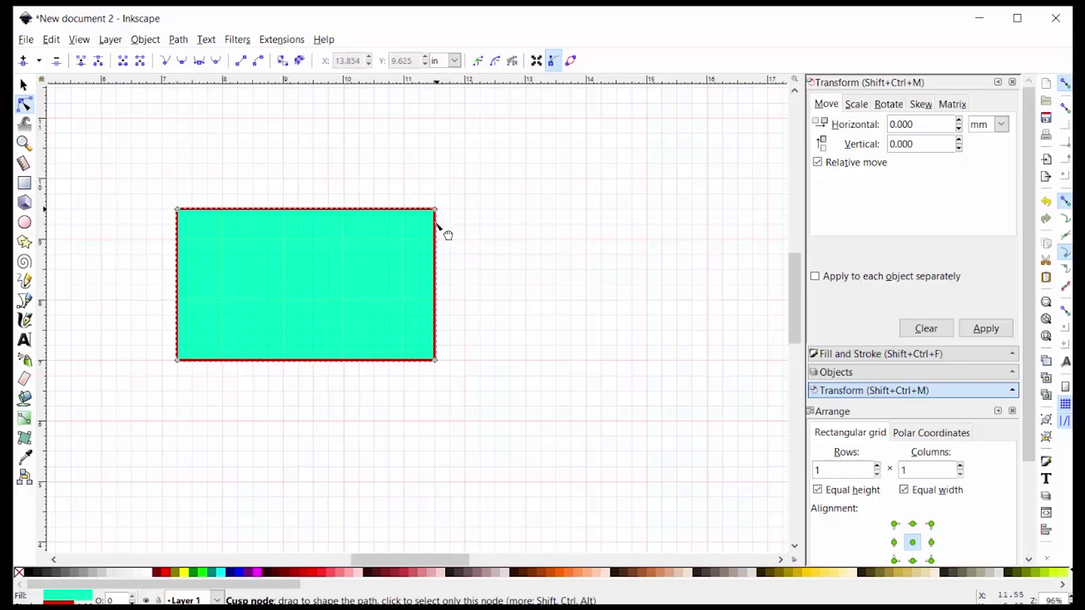
Select the rectangle's right-edge nodes and nudge them right three times to widen it
drag(401, 163, 492, 393)
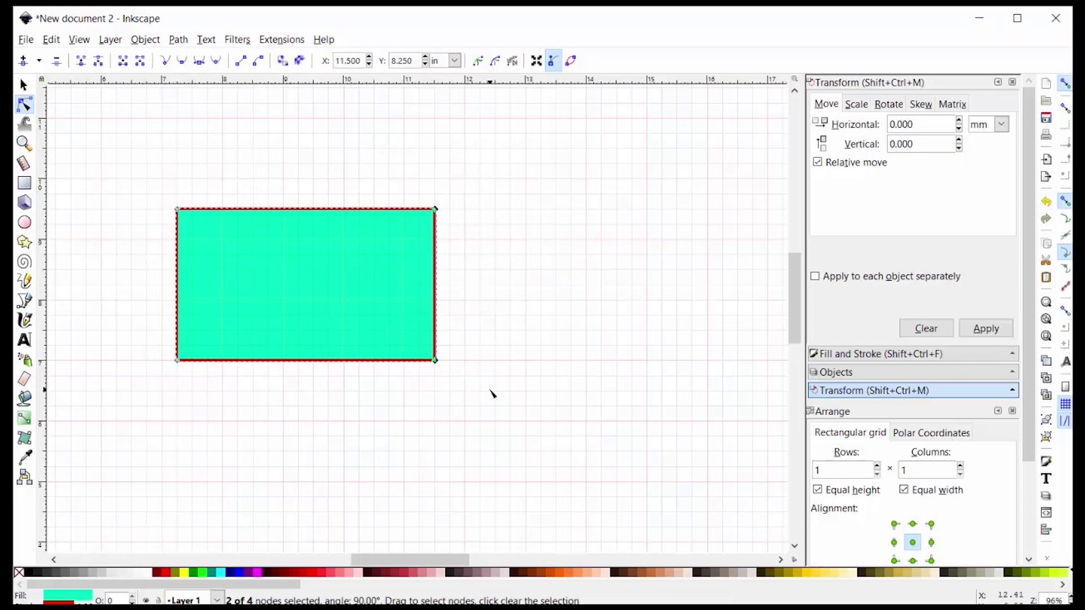
key(Right)
key(Right)
key(Right)
key(Right)
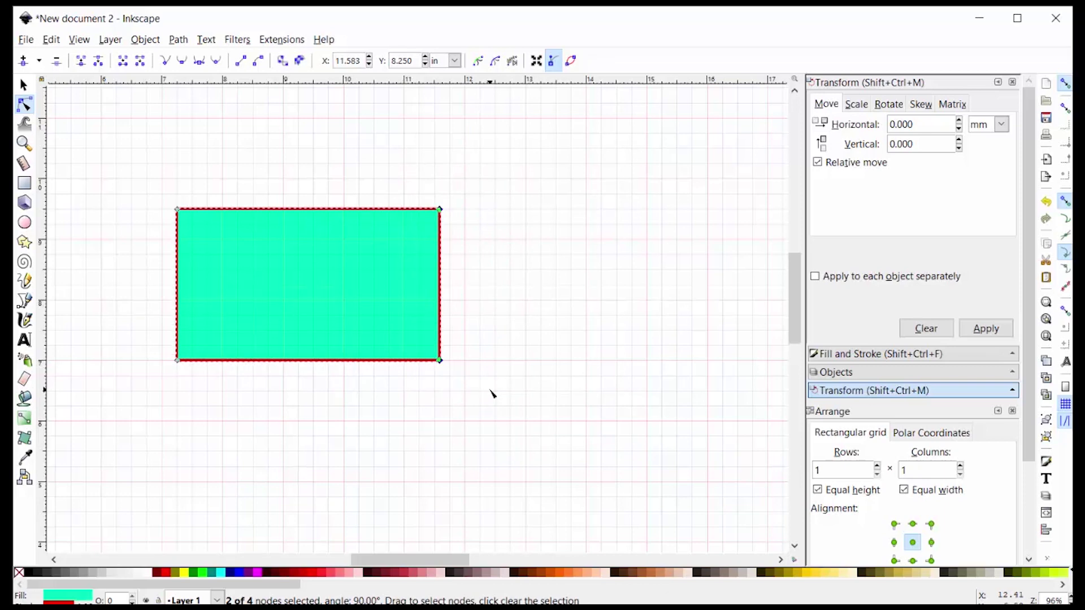
key(Right)
key(Right)
key(Right)
key(Right)
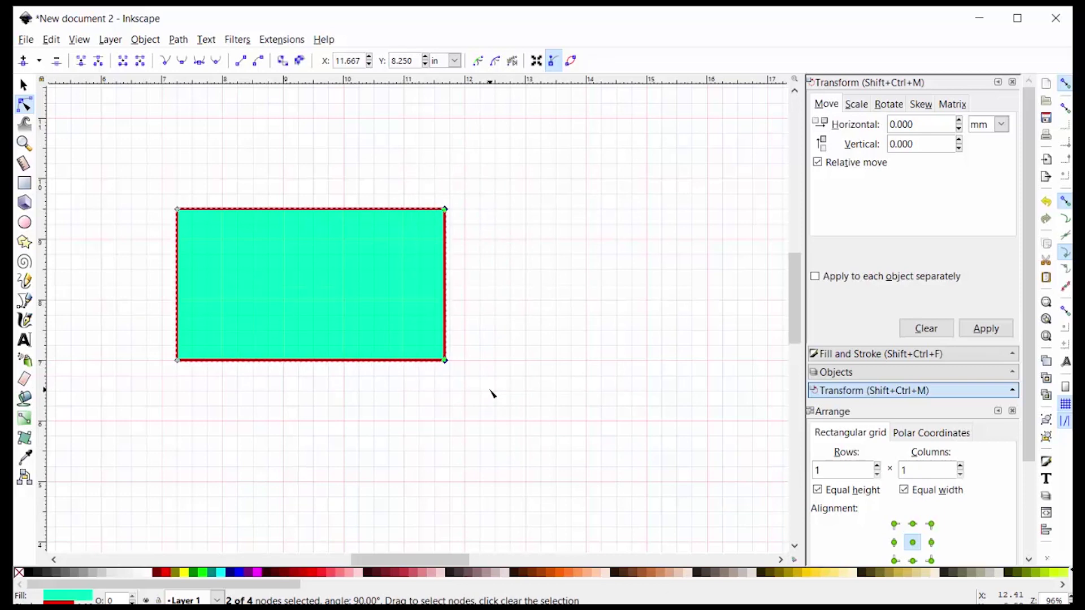
key(Right)
key(Right)
key(Right)
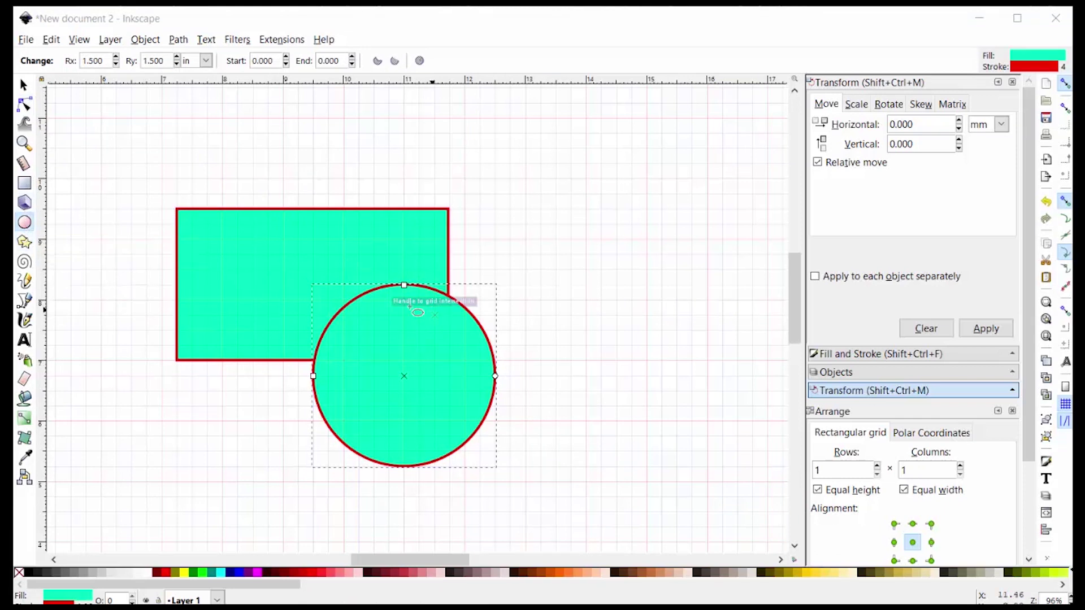
Give the circle a flat blue fill after trying linear and radial gradients
key(s)
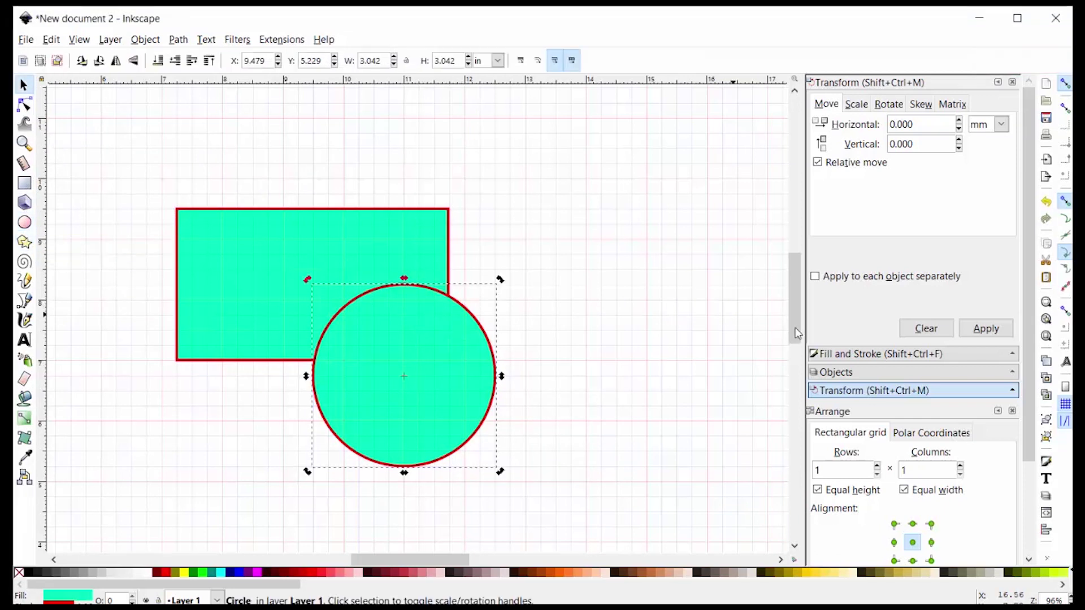
click(973, 355)
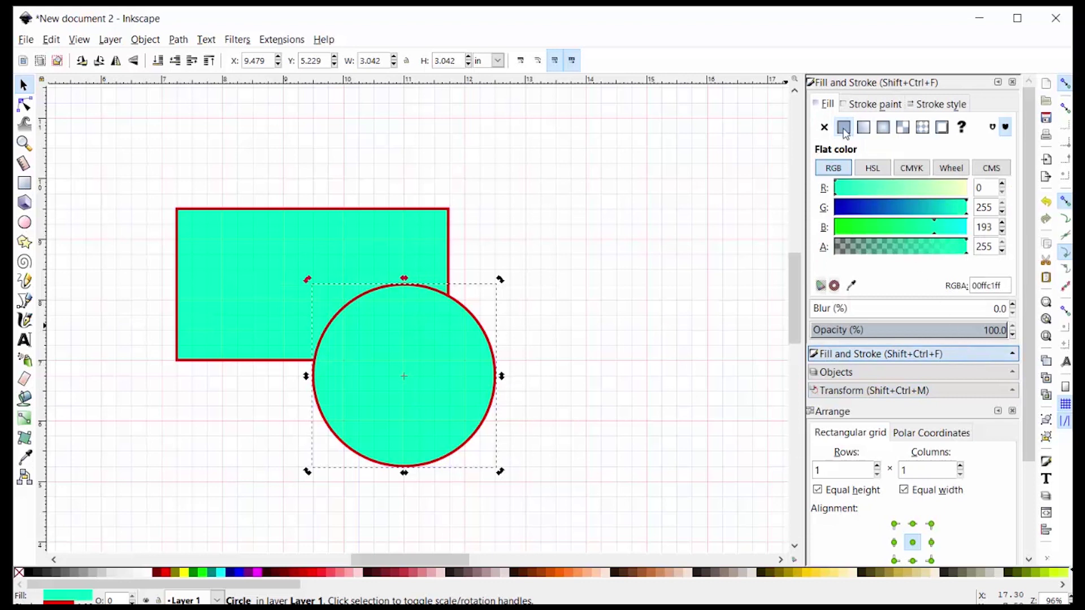
click(863, 128)
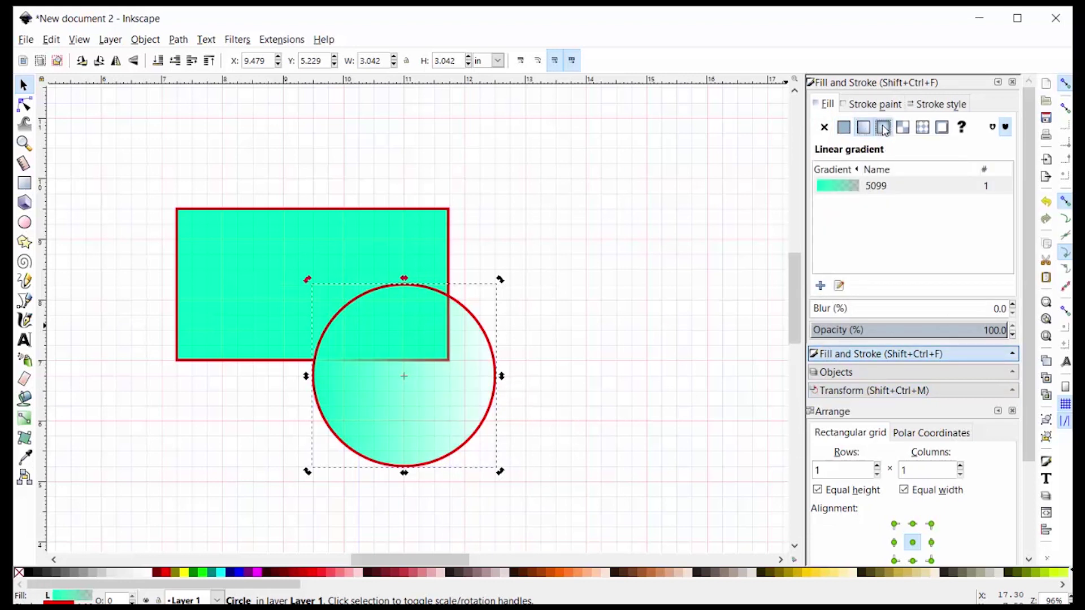
click(883, 129)
click(863, 127)
click(844, 128)
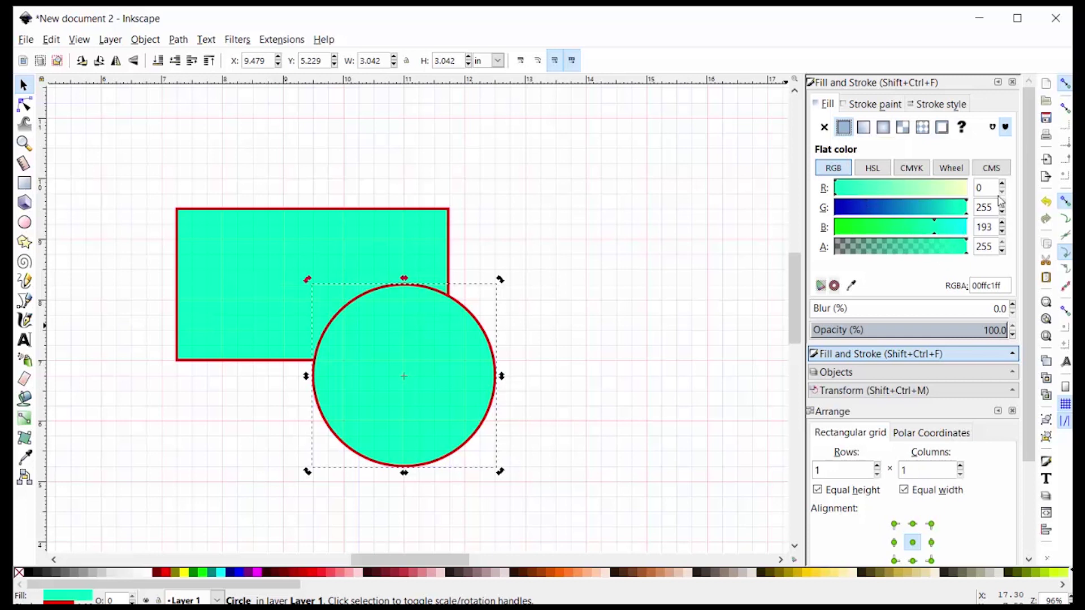
click(951, 168)
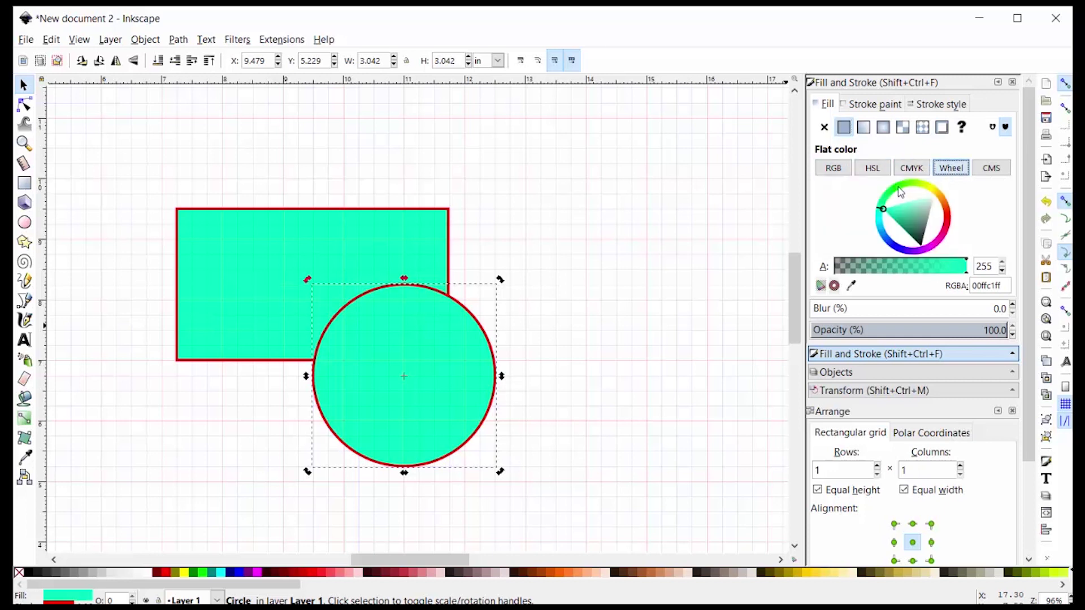
click(885, 238)
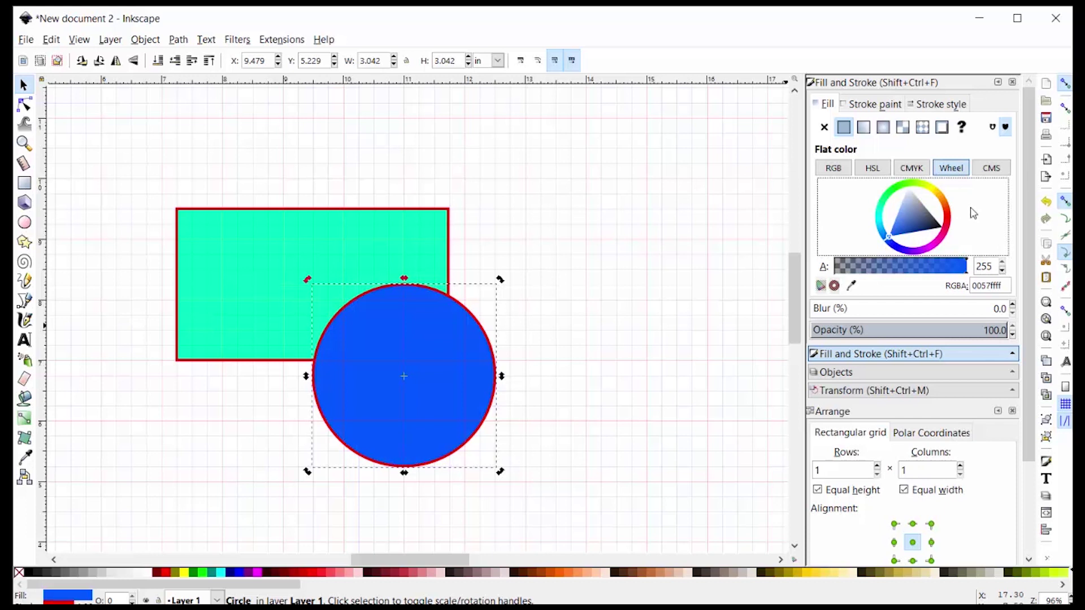
Keep the circle's outline red after briefly trying green on the colour wheel
click(870, 105)
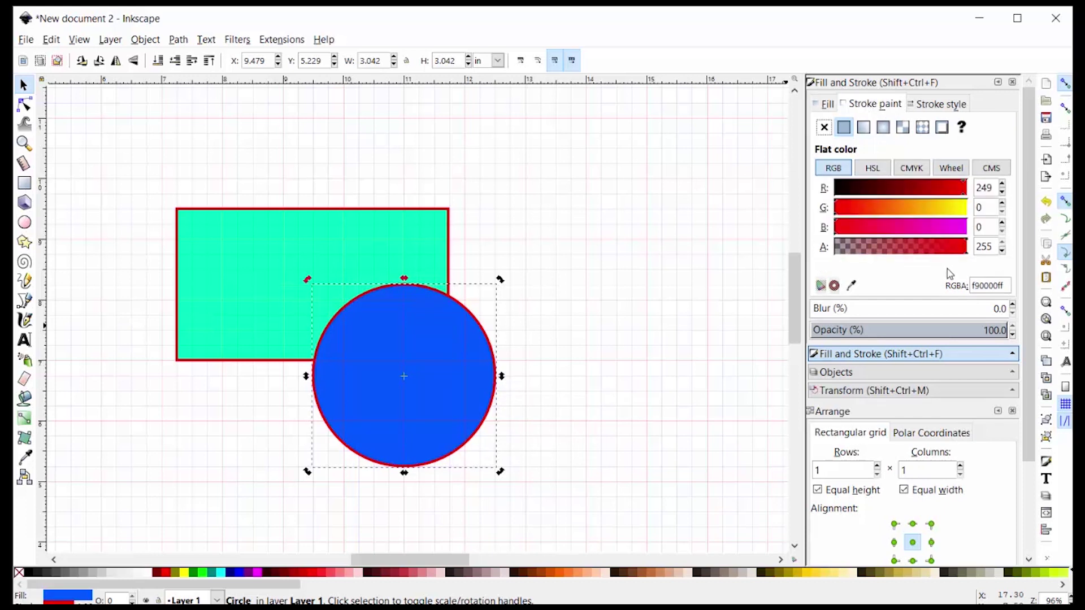
click(951, 168)
click(889, 194)
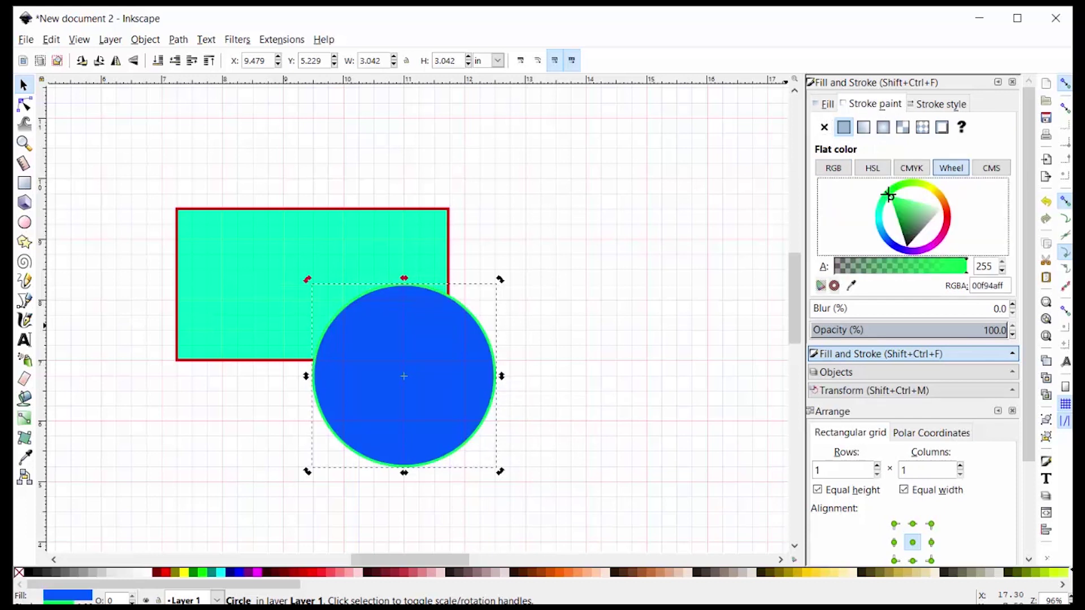
click(948, 222)
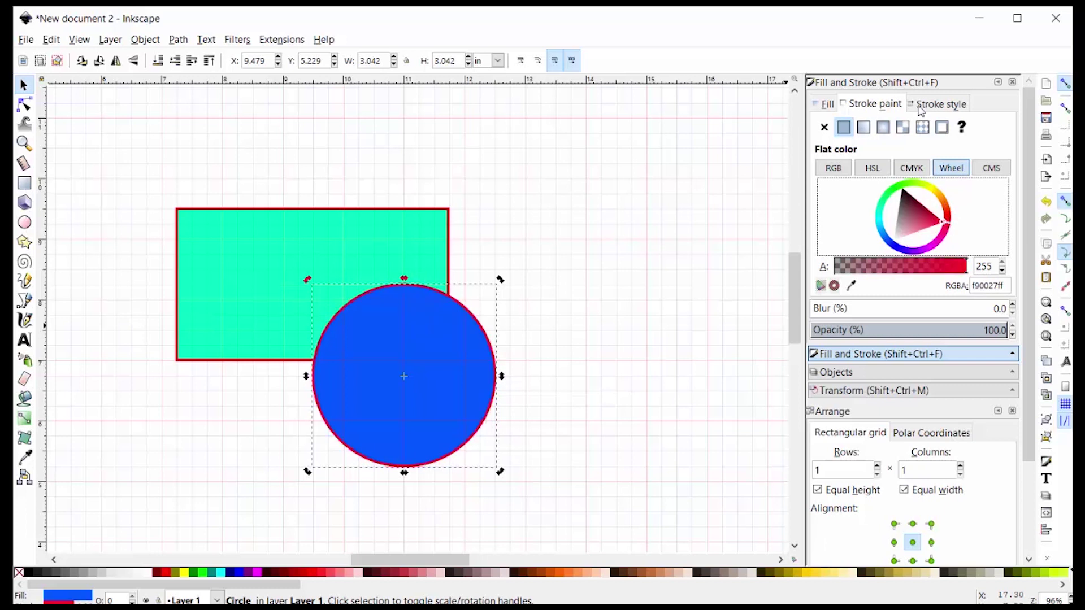
Set the circle's stroke width to 2 pt
click(936, 108)
click(964, 126)
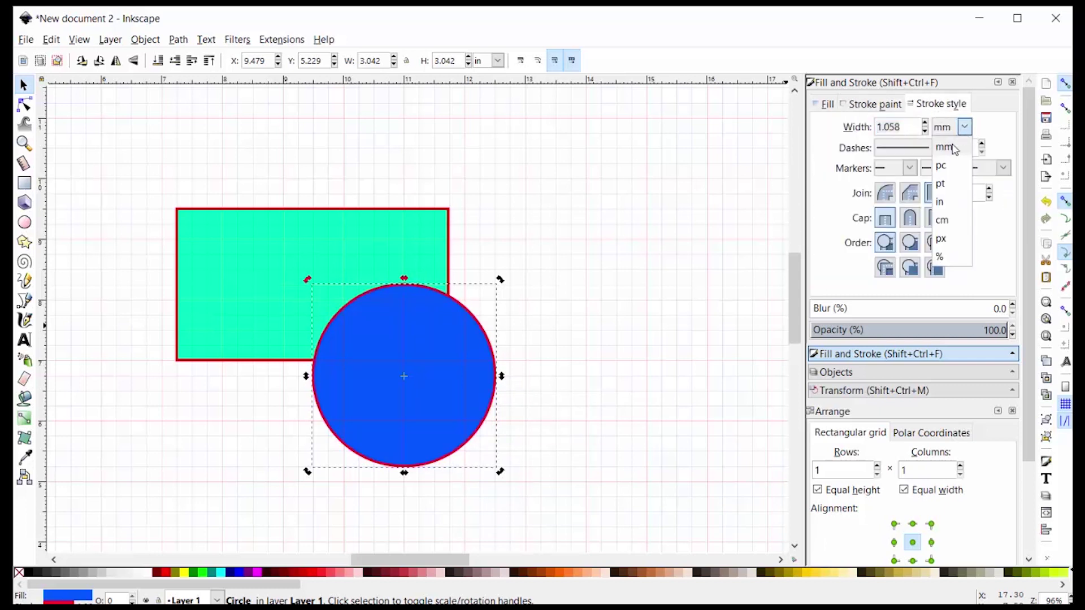
click(954, 243)
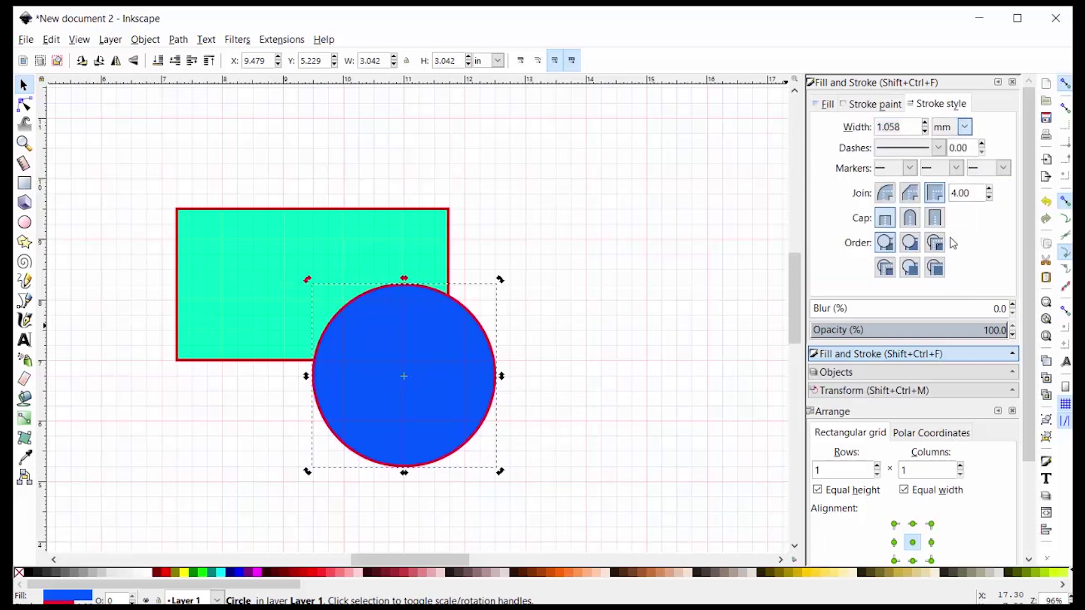
click(964, 127)
click(945, 188)
key(Down)
triple_click(892, 127)
text(2)
key(Return)
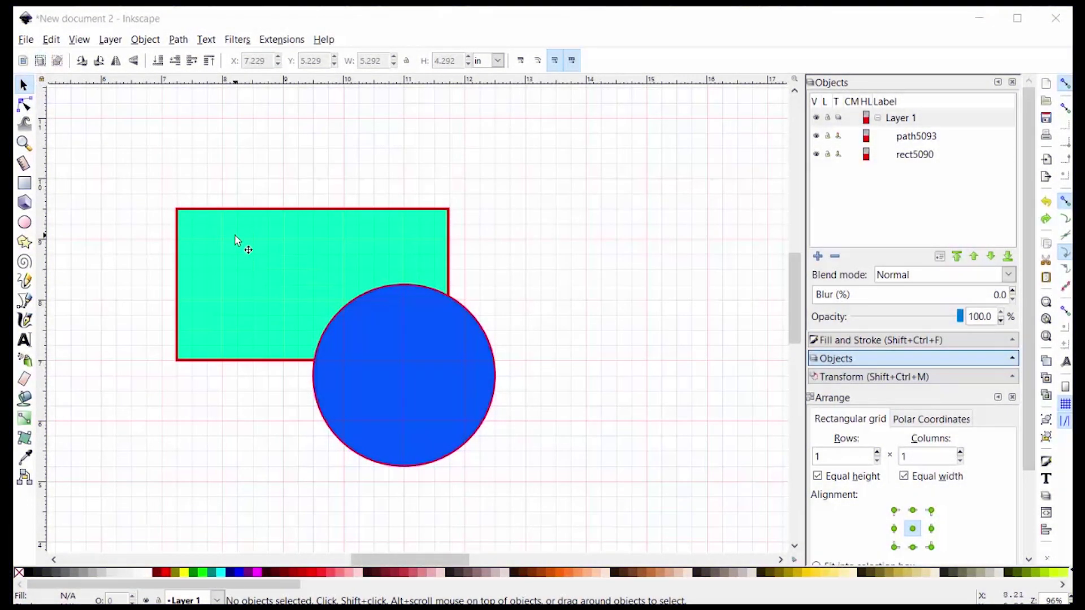
Select the rectangle and circle, merge them with Path > Union, then undo the merge
click(236, 240)
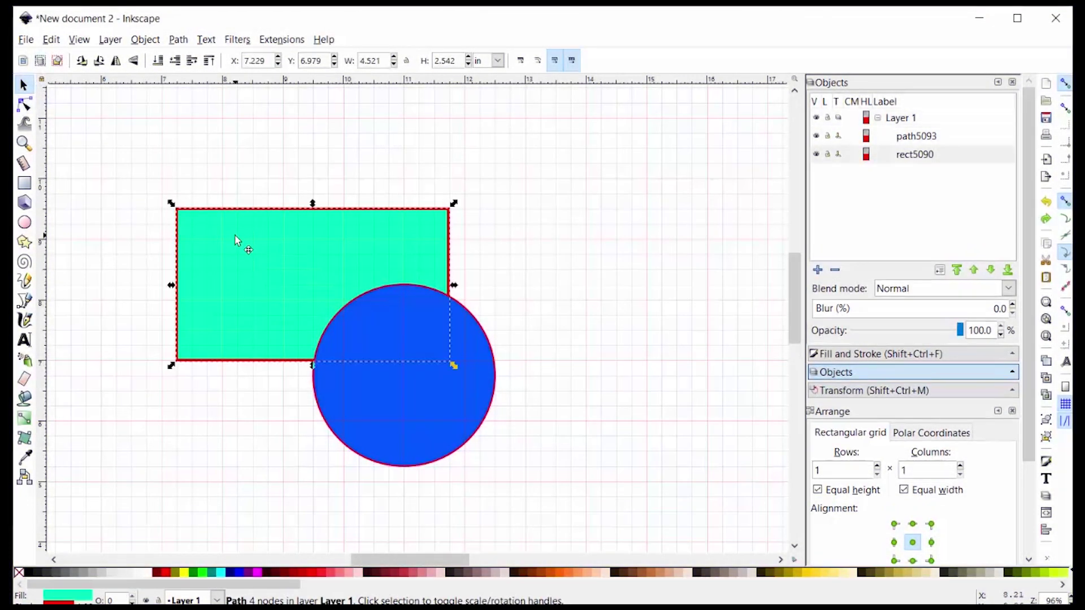
click(434, 420)
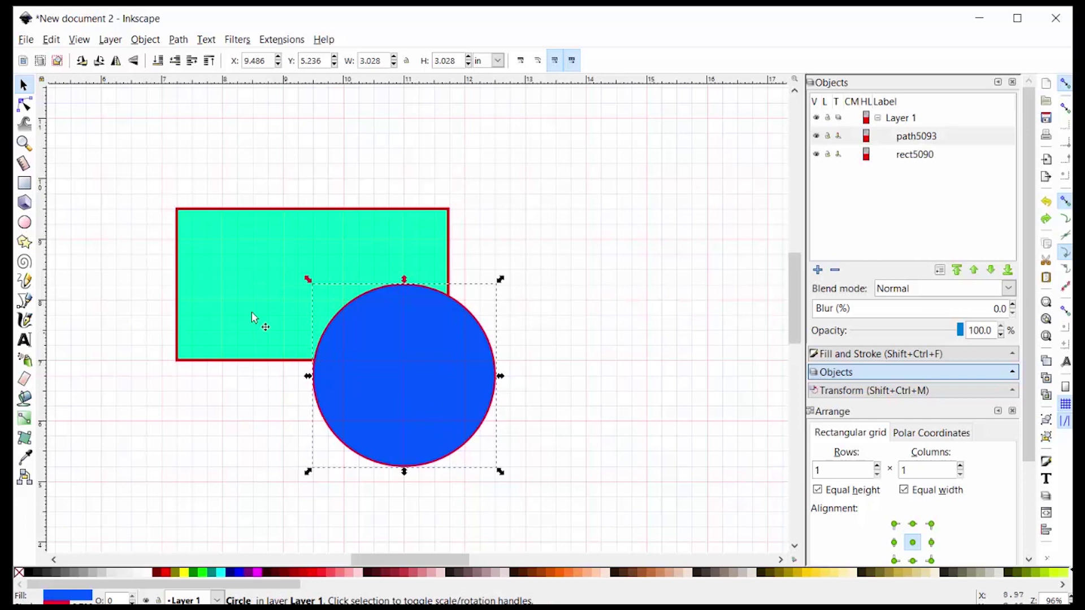
click(129, 187)
drag(130, 178, 538, 502)
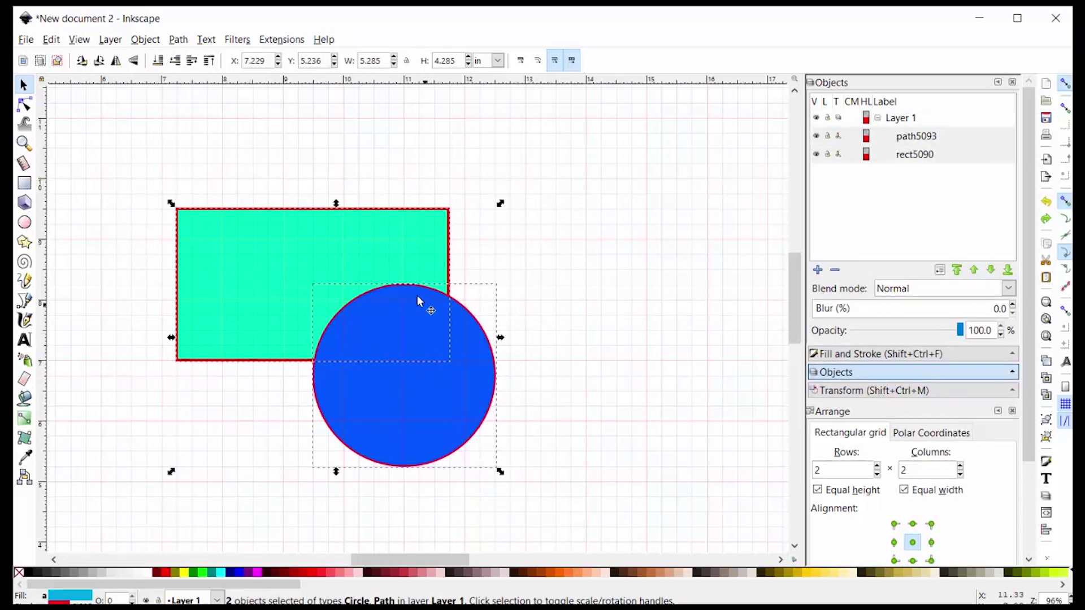
click(178, 40)
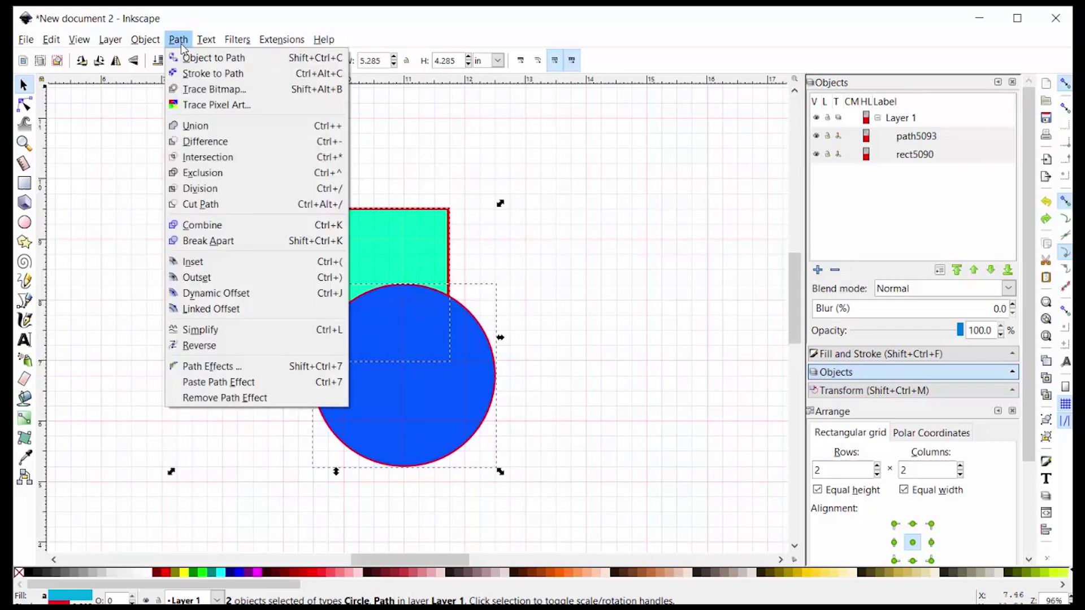
click(225, 126)
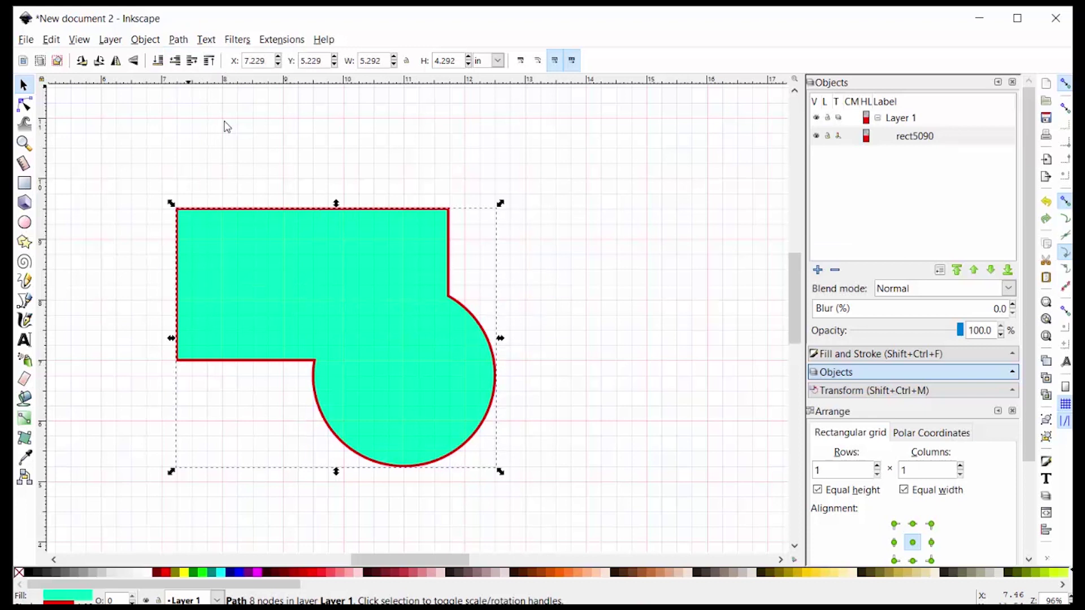
key(ctrl+z)
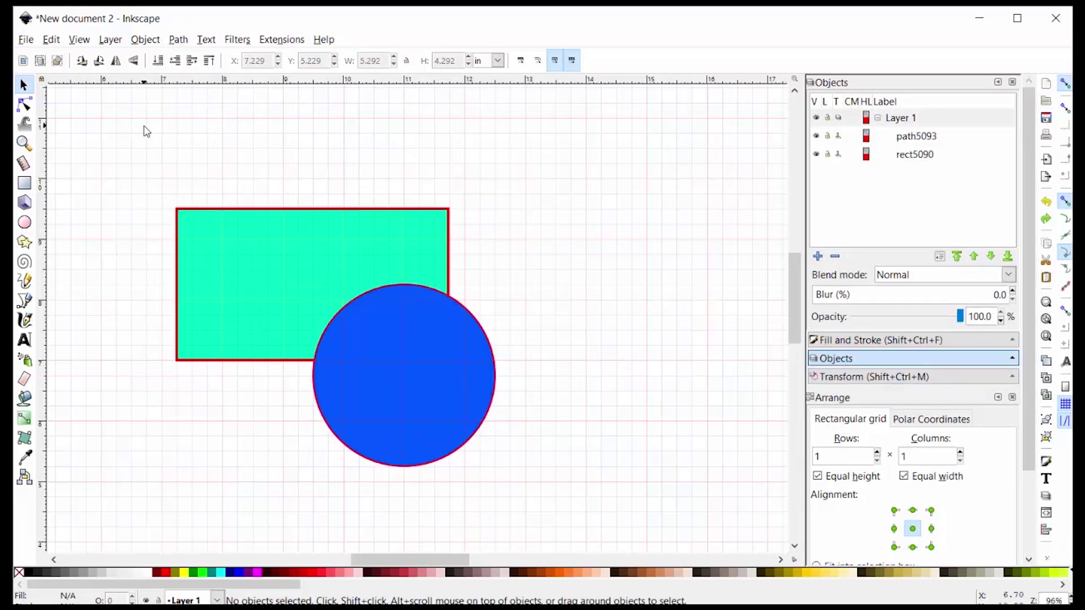
Reselect both shapes and subtract the circle from the rectangle with Path > Difference
drag(146, 131, 515, 516)
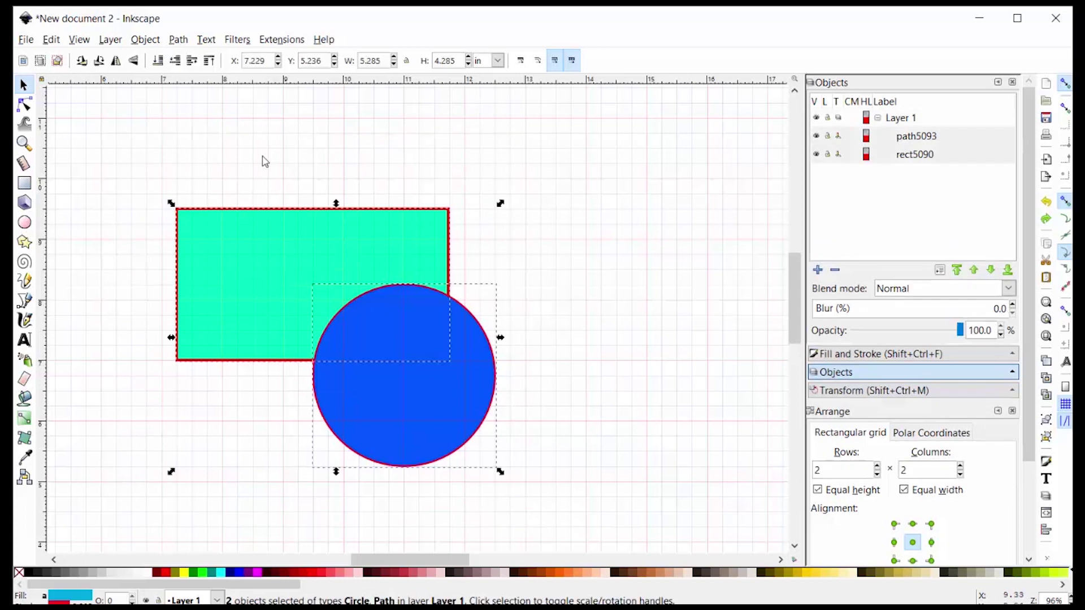
click(178, 40)
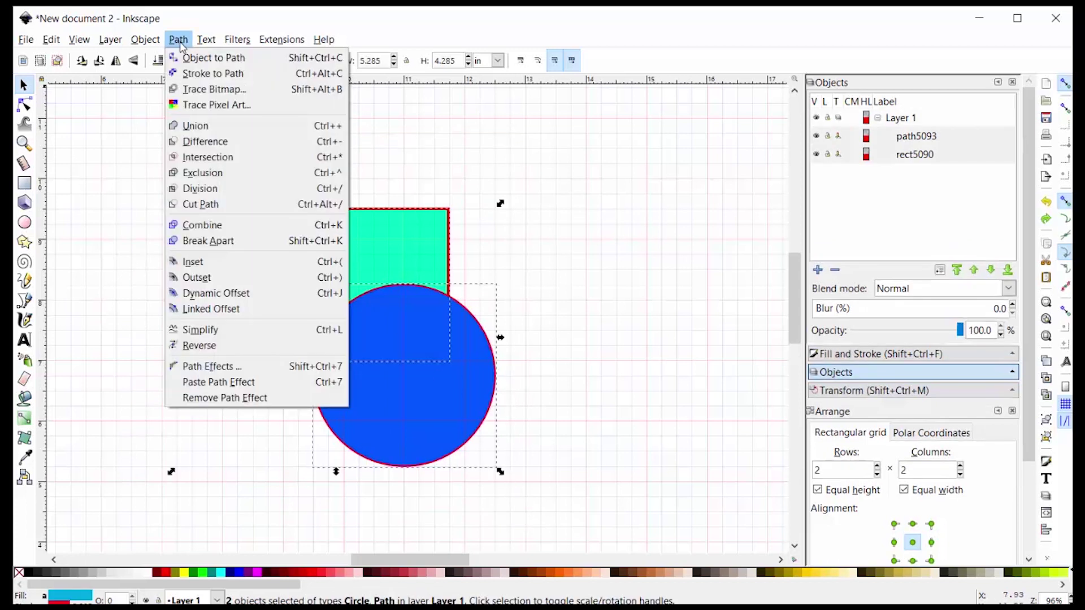
click(226, 142)
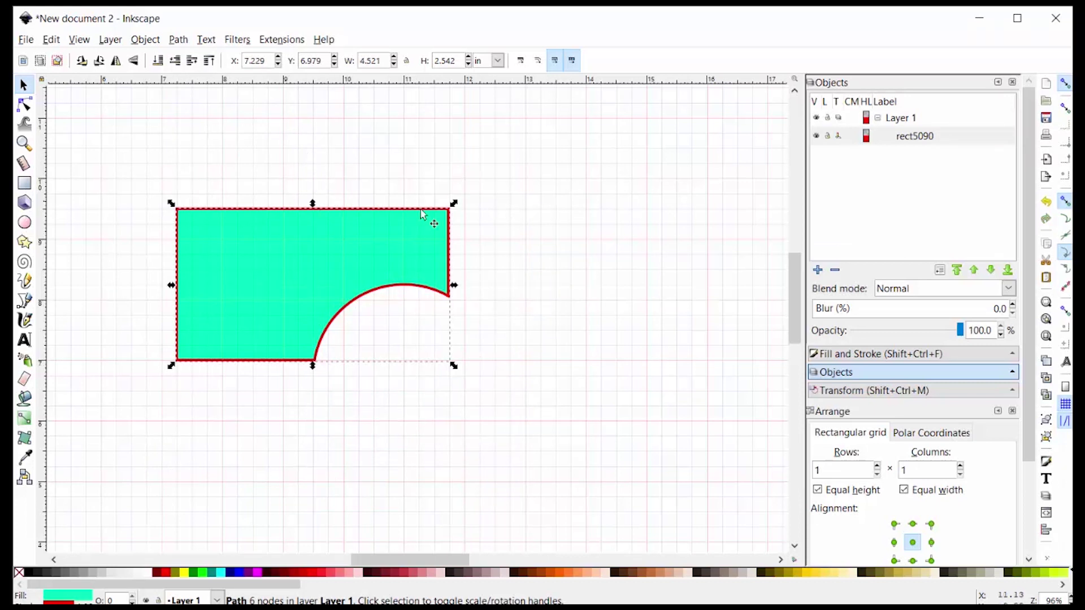
Undo the Difference, then rotate the rectangle 90° counter-clockwise and back
key(ctrl+z)
key(shift+ctrl+m)
click(383, 304)
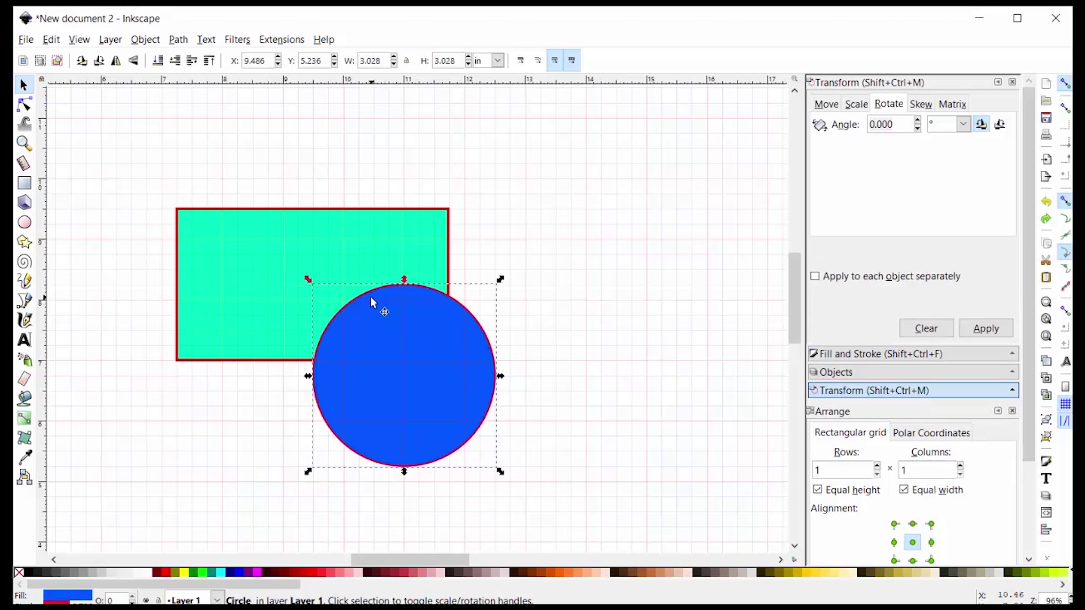
click(309, 238)
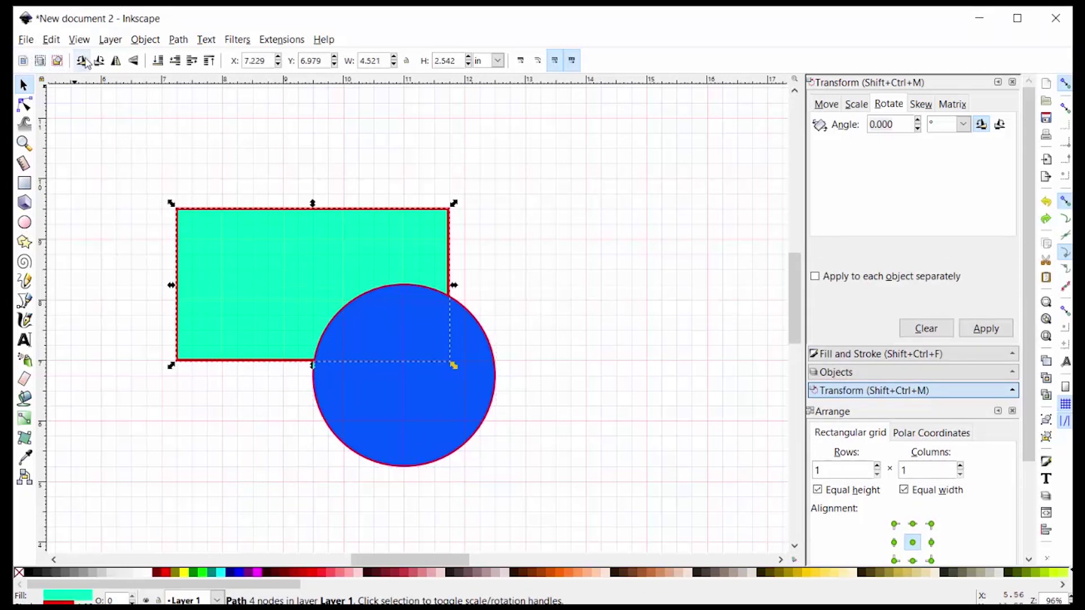
click(82, 61)
click(99, 60)
Browse the Move, Scale, Rotate, Skew and Matrix options of the Transform dialog
click(830, 105)
click(856, 105)
click(889, 105)
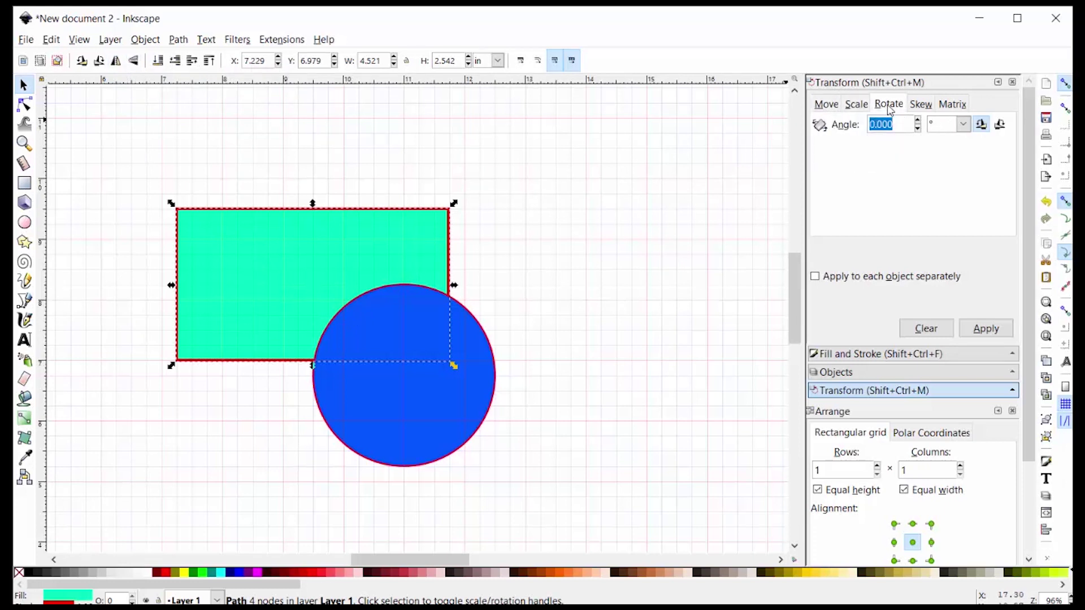
click(918, 106)
click(952, 105)
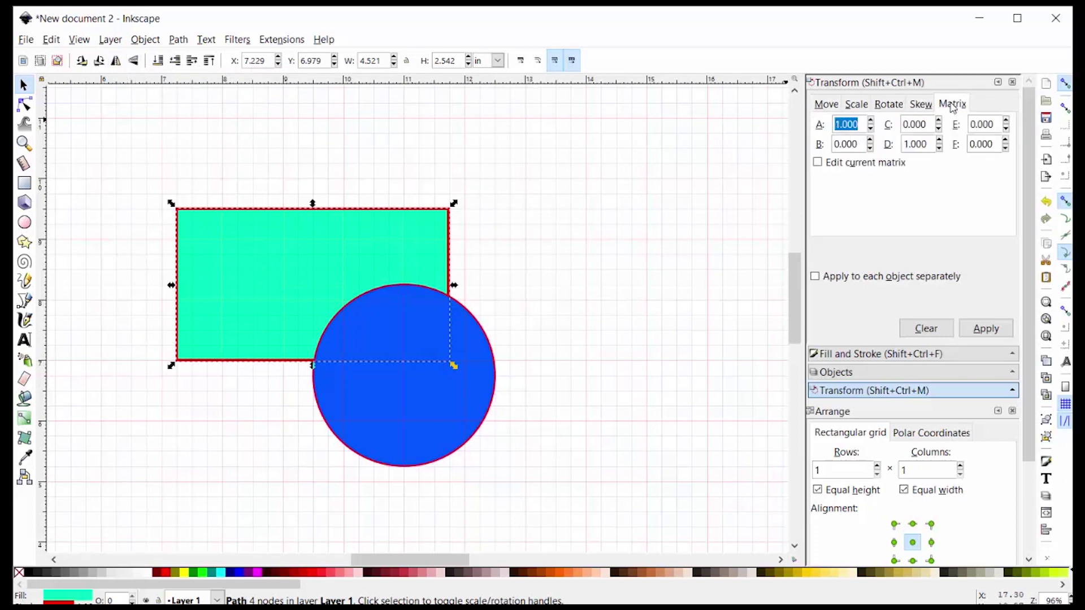
Select both the rectangle and the circle and group them together
click(580, 333)
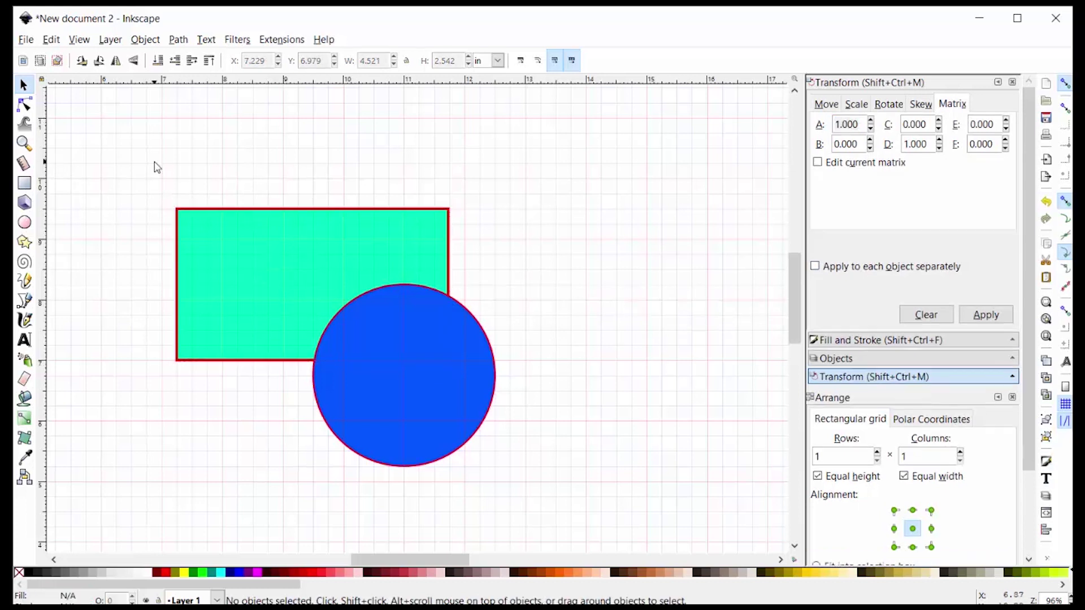
drag(155, 164, 574, 484)
right_click(391, 236)
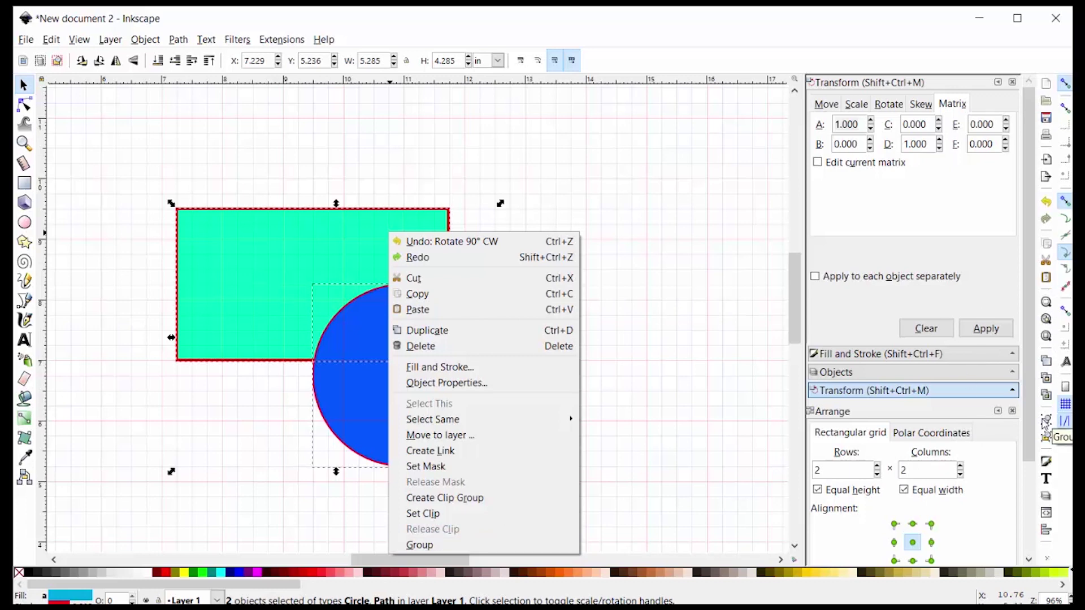
click(1045, 424)
click(1045, 423)
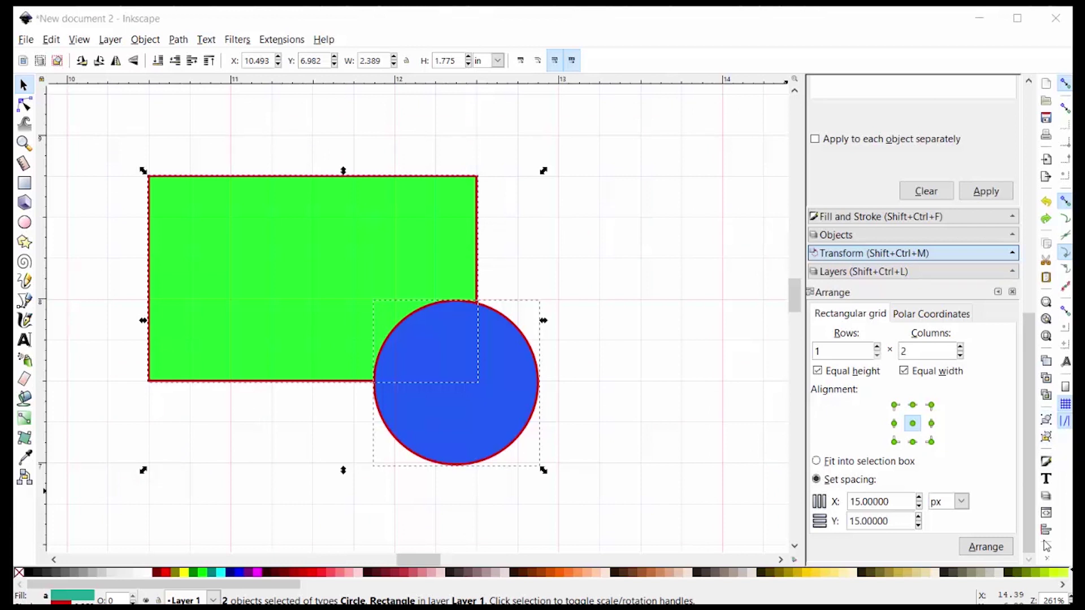
Center the blue circle on the green rectangle's vertical axis, then align their right edges
click(1046, 530)
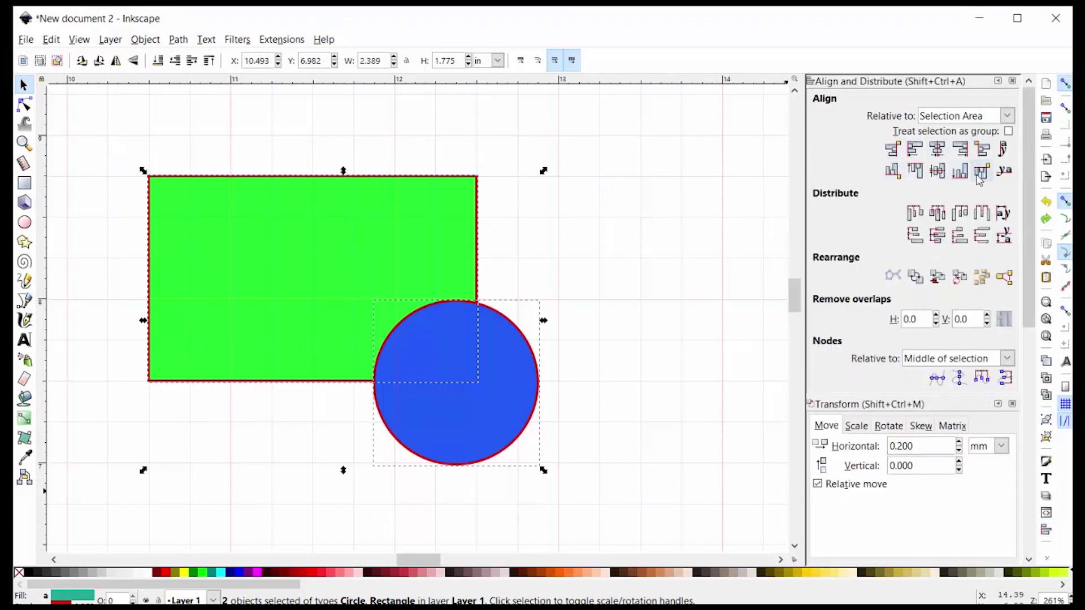
click(939, 151)
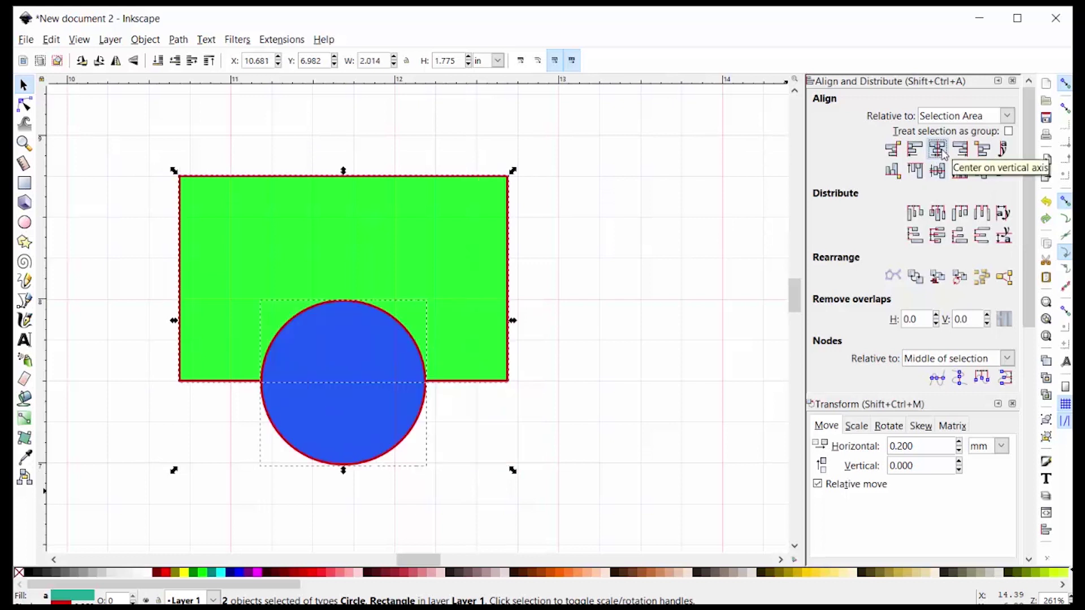
click(961, 151)
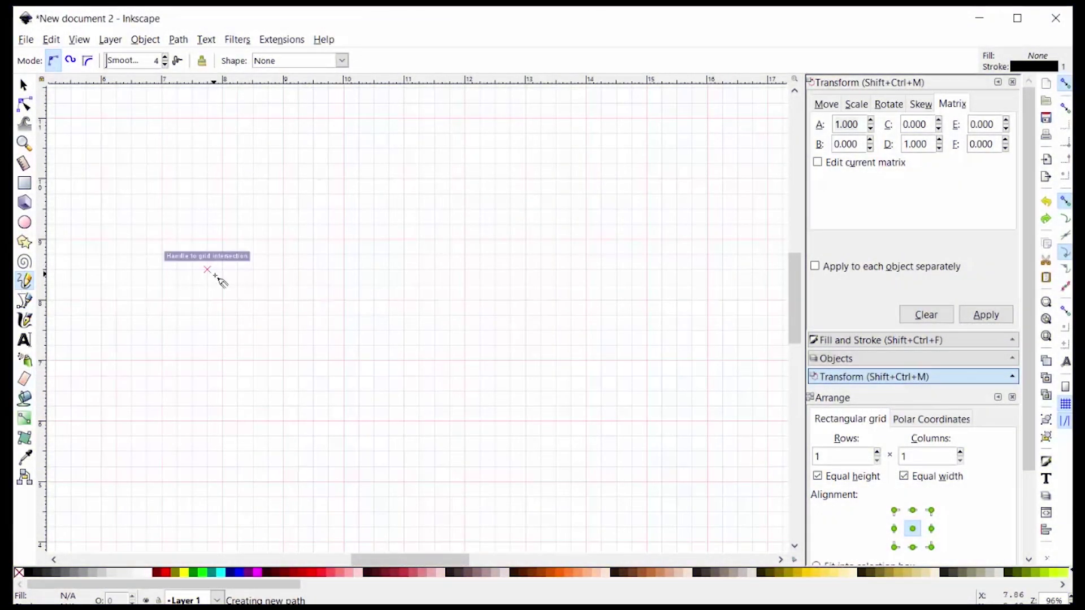
Draw a wavy pencil stroke across the gridded page and extend it near its dip
mouse_move(207, 270)
mouse_down()
mouse_move(280, 272)
mouse_move(335, 249)
mouse_move(353, 267)
mouse_move(465, 269)
mouse_up()
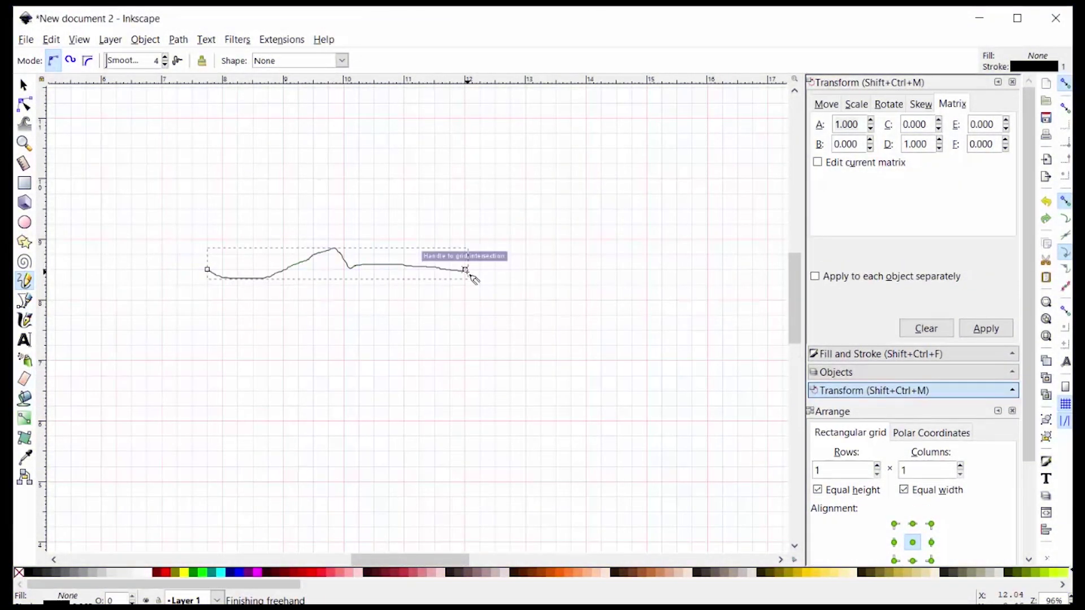
mouse_move(326, 287)
mouse_down()
mouse_move(306, 279)
mouse_move(341, 262)
mouse_move(369, 273)
mouse_up()
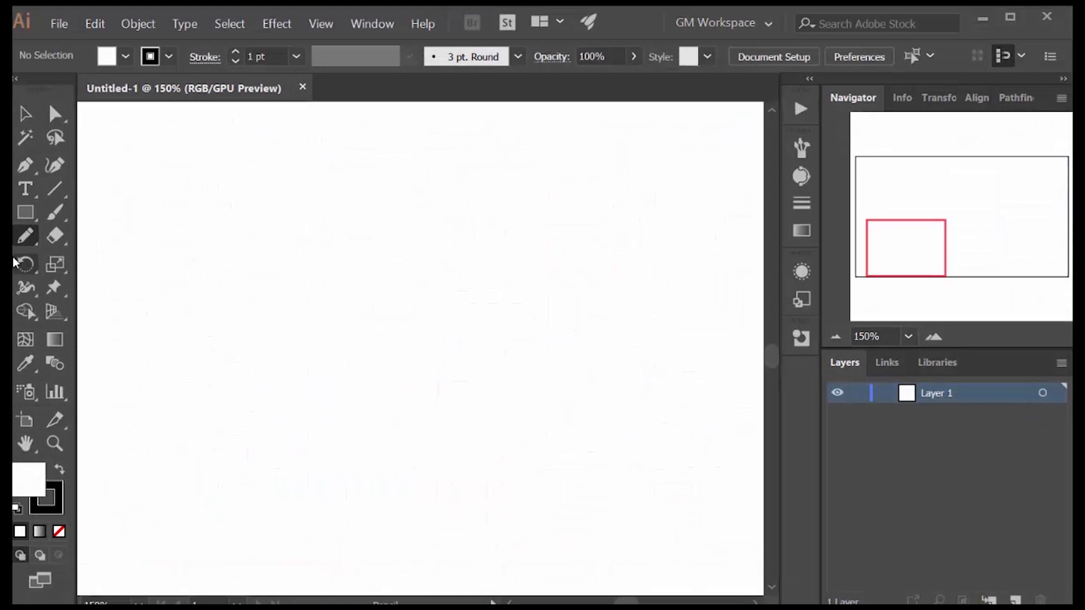
Sketch a wavy freehand path and a second path lower down on Illustrator's Untitled-1 artboard
mouse_move(178, 285)
mouse_down()
mouse_move(237, 264)
mouse_move(352, 276)
mouse_move(411, 255)
mouse_up()
mouse_move(350, 330)
mouse_down()
mouse_move(443, 312)
mouse_move(452, 389)
mouse_move(375, 404)
mouse_move(362, 436)
mouse_up()
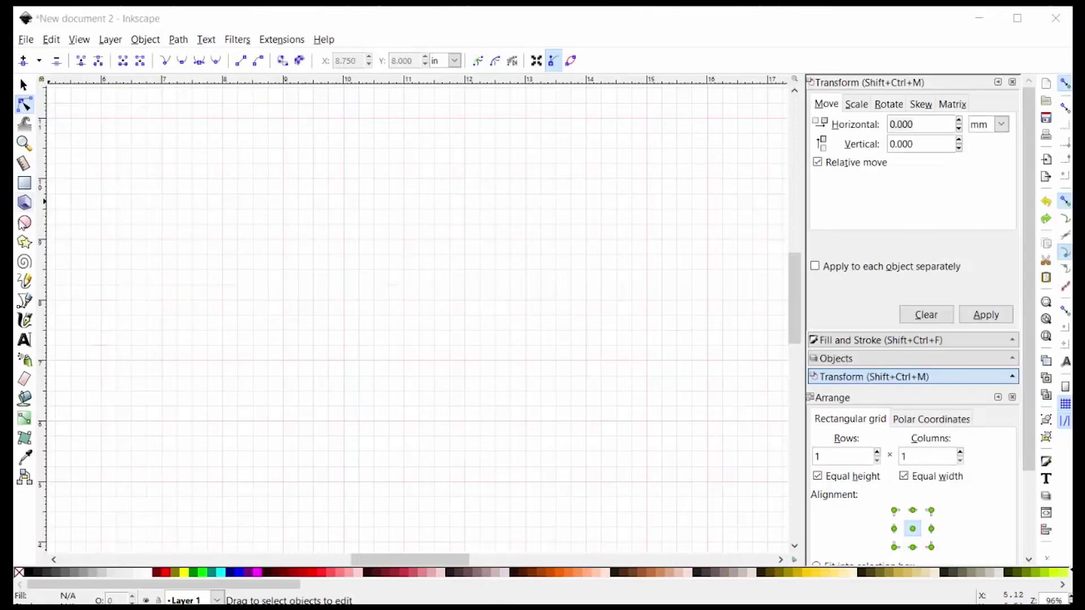
Draw a closed six-corner outline from straight Bezier segments
click(23, 301)
click(207, 284)
click(329, 224)
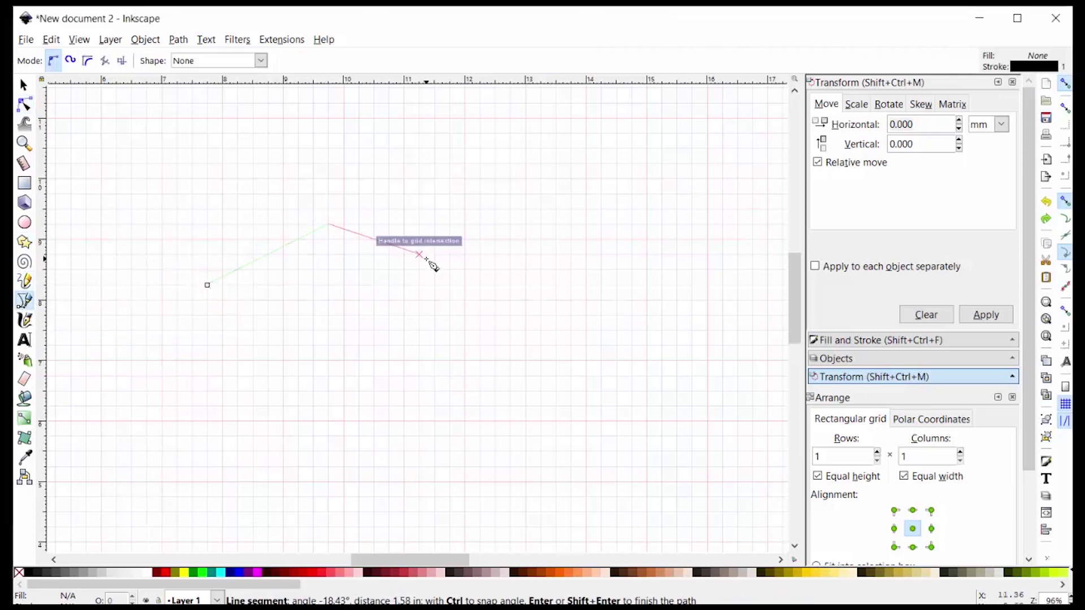
click(419, 255)
click(450, 344)
click(358, 360)
click(234, 359)
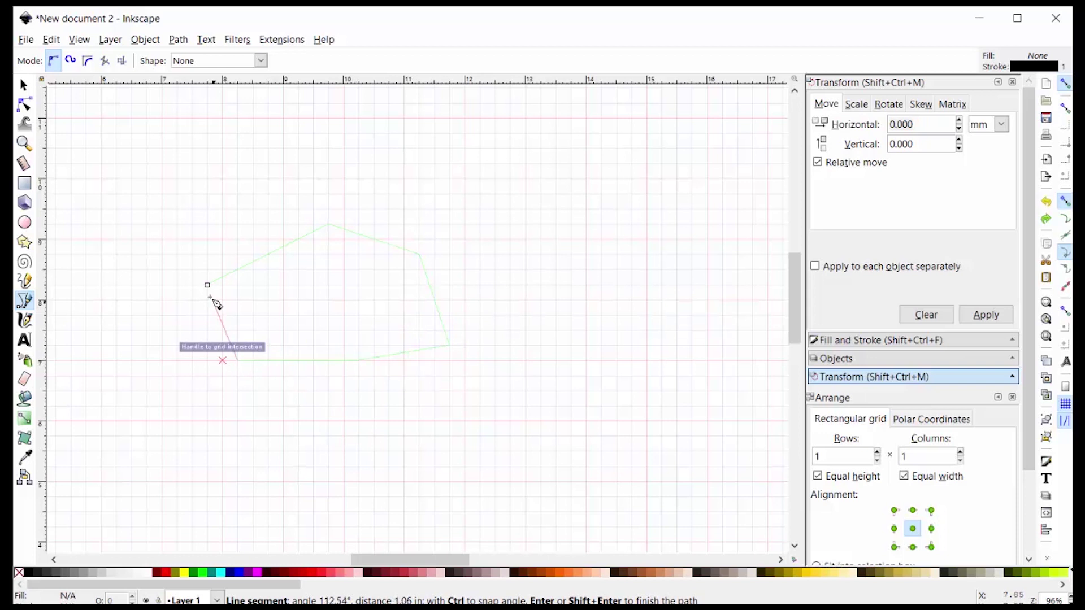
click(208, 285)
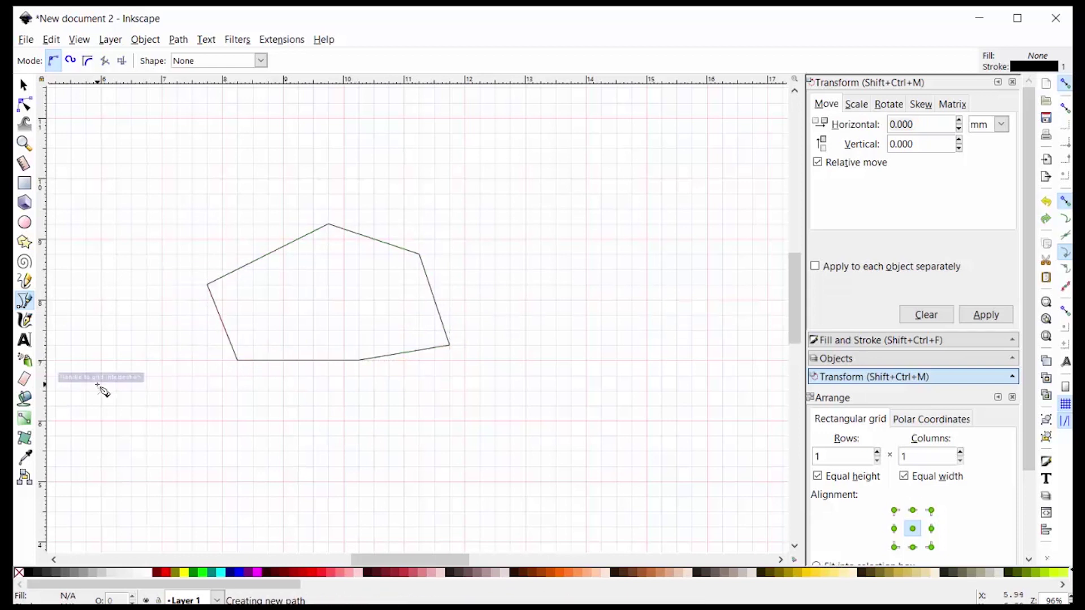
Select all six nodes of the outline and make them smooth
click(24, 104)
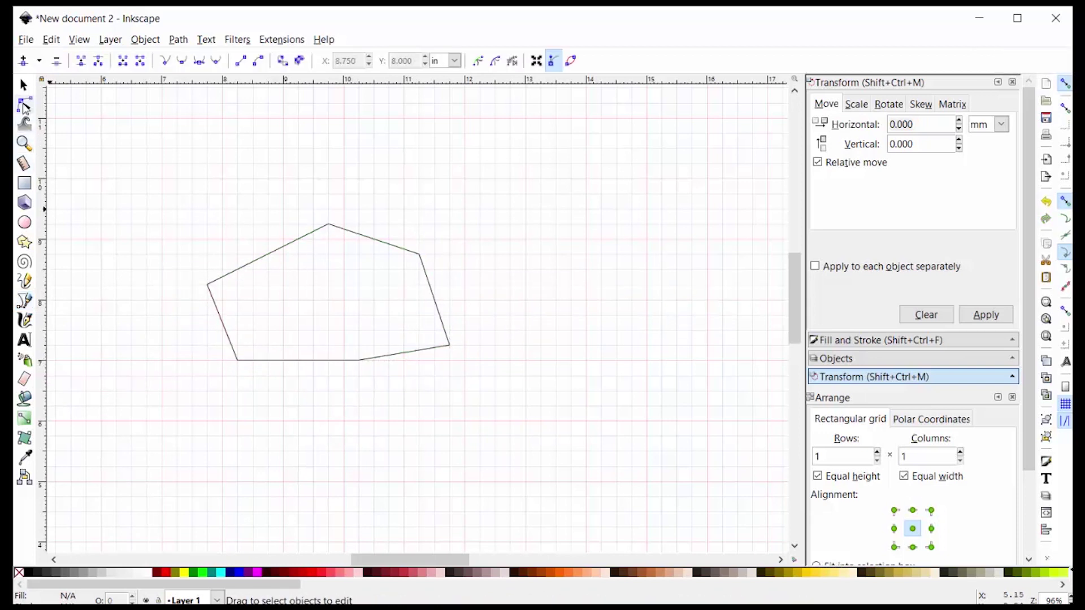
click(257, 267)
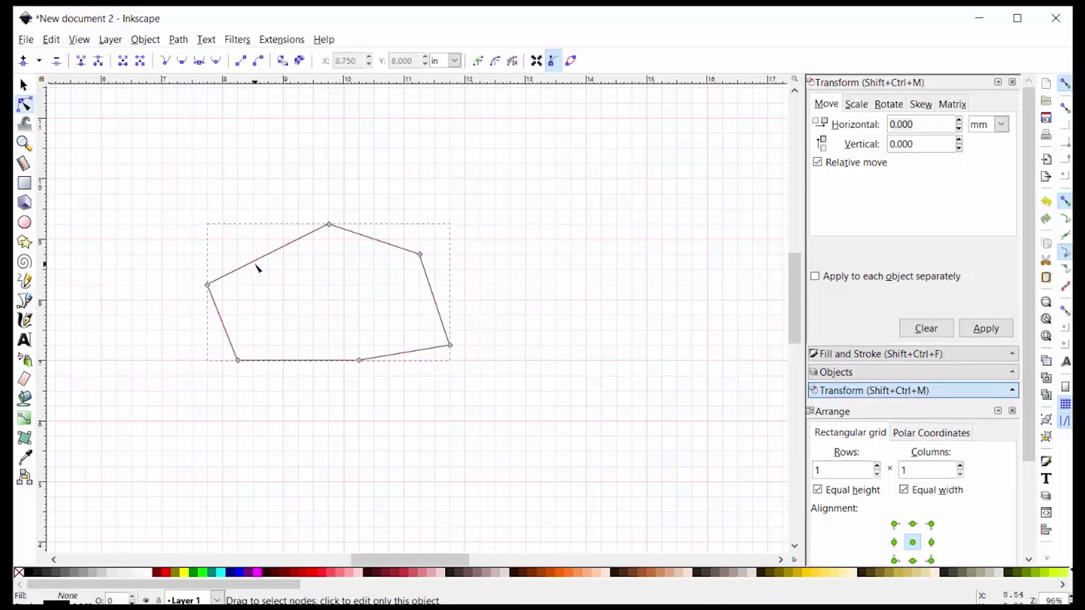
click(328, 224)
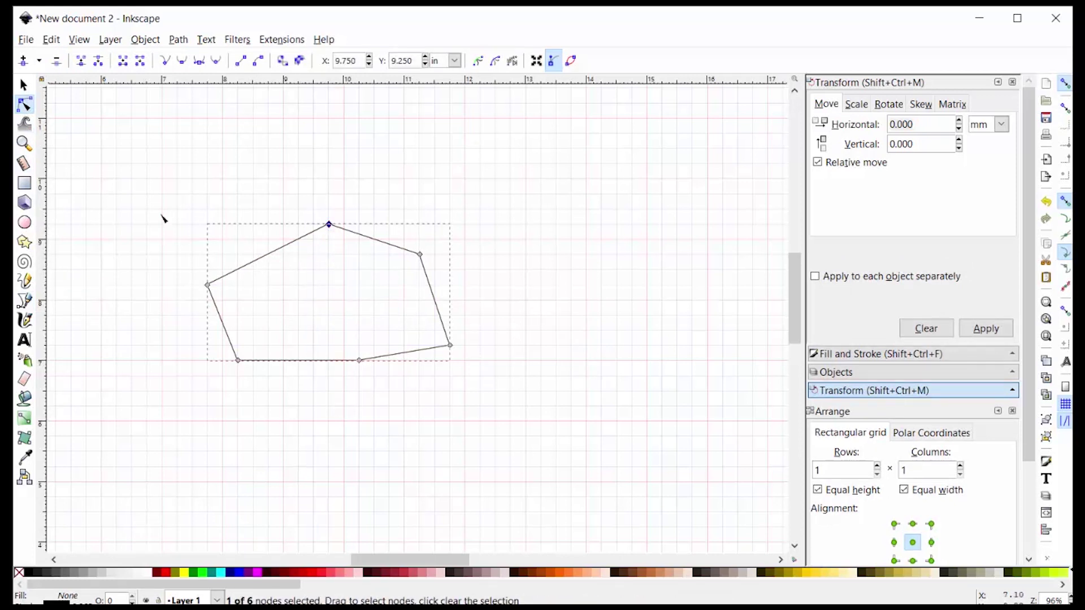
drag(157, 208, 482, 405)
click(183, 63)
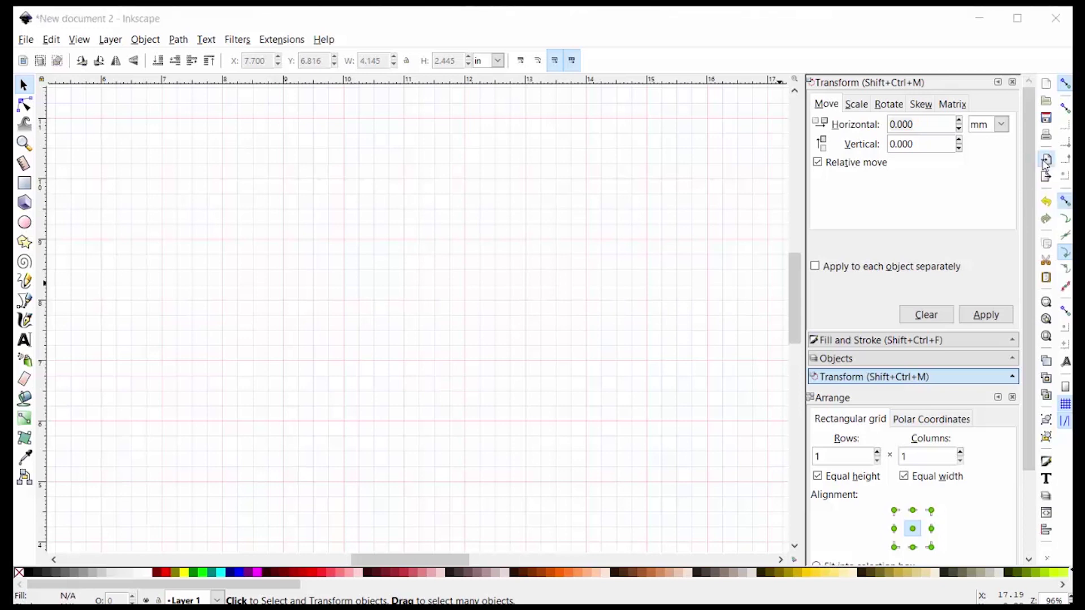
Import fortnite-outfit-fishstick-pirate.jpg as an embedded image and move it left onto the page
click(1046, 161)
click(293, 256)
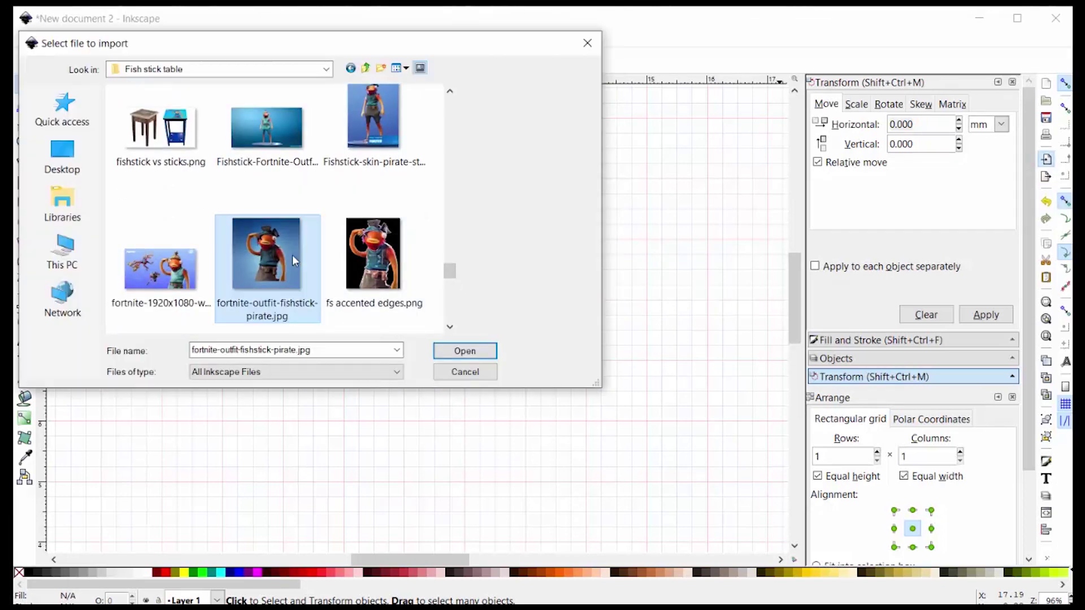
click(481, 356)
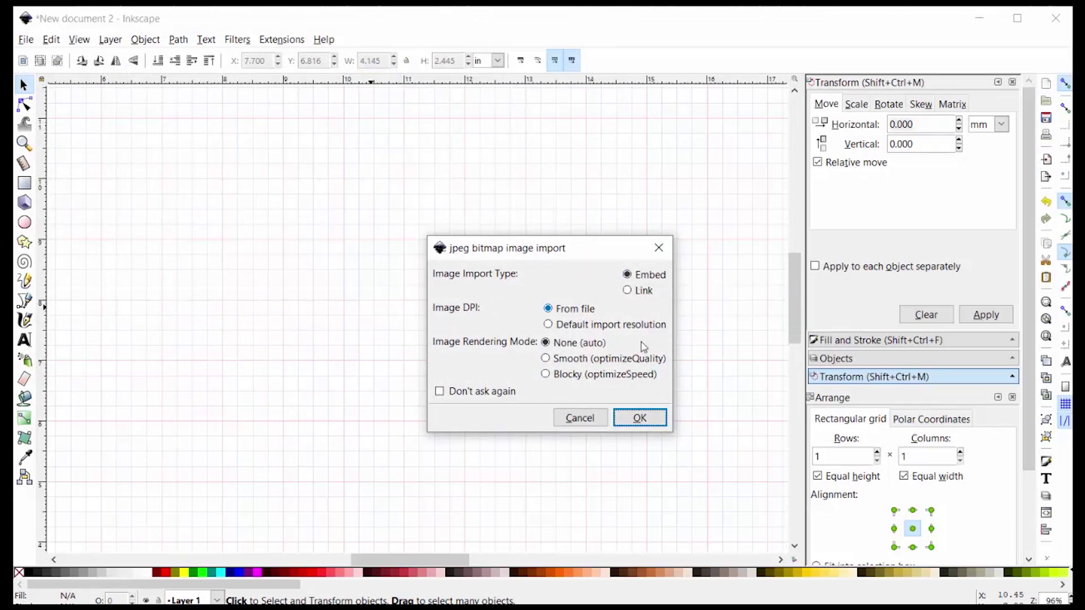
click(644, 418)
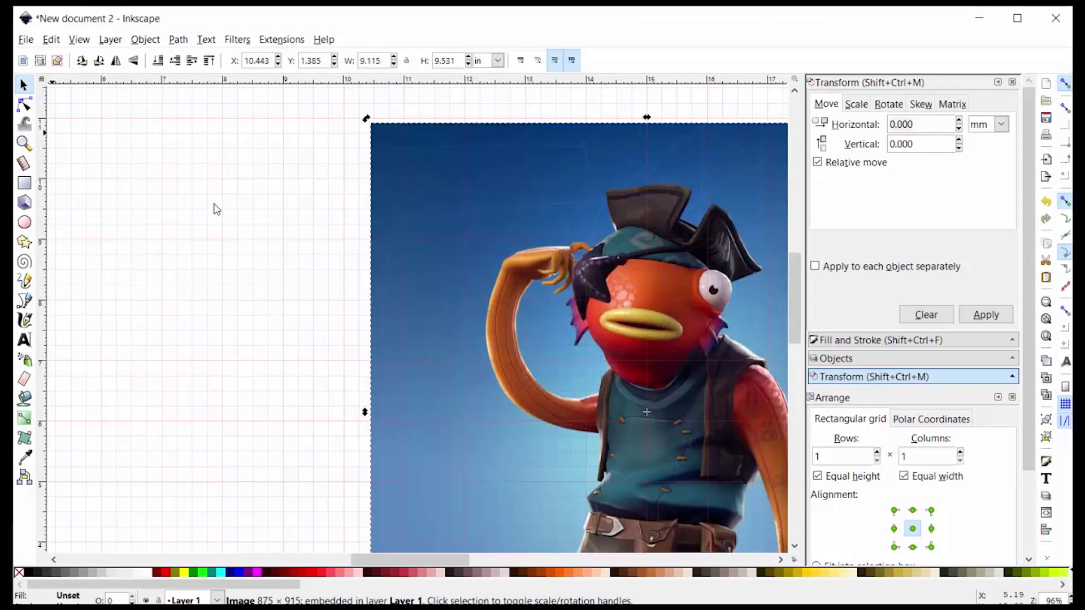
drag(447, 187, 249, 228)
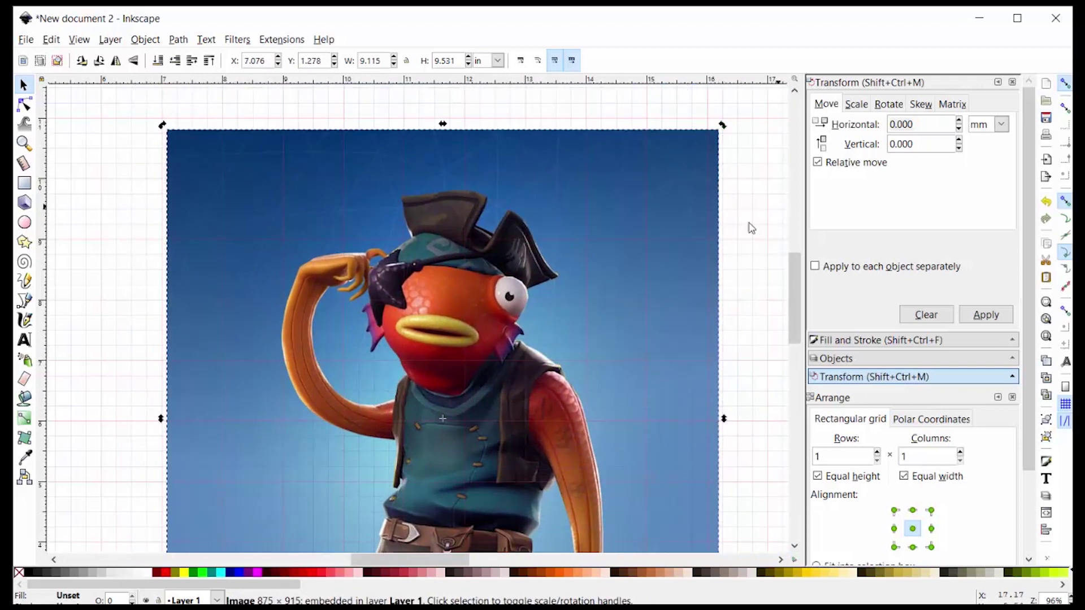
Browse the Filters menu, then open Trace Bitmap from the line drawing's context menu
click(233, 40)
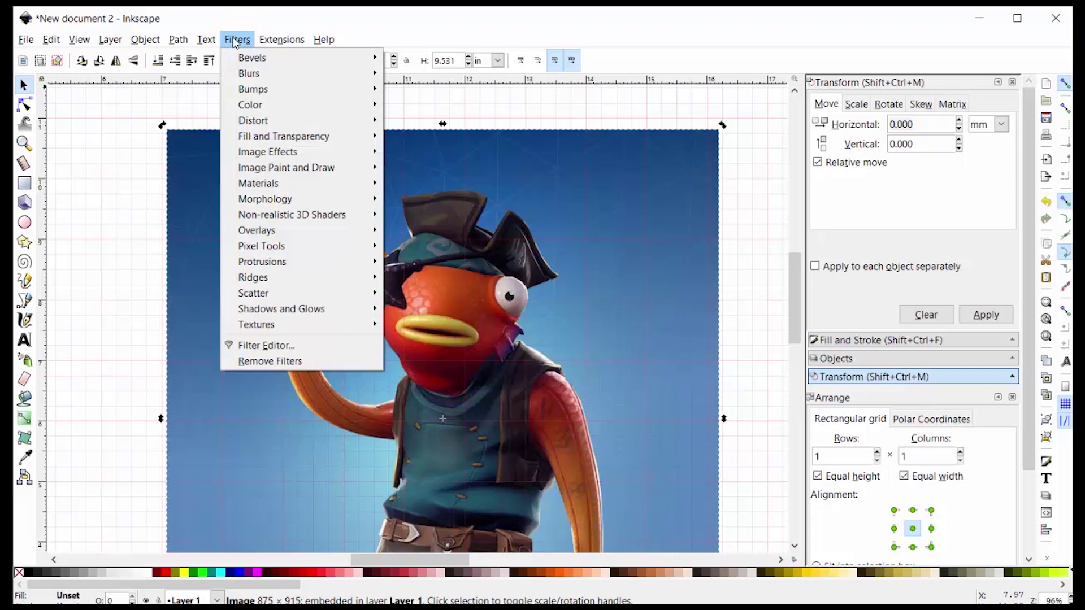
mouse_move(252, 61)
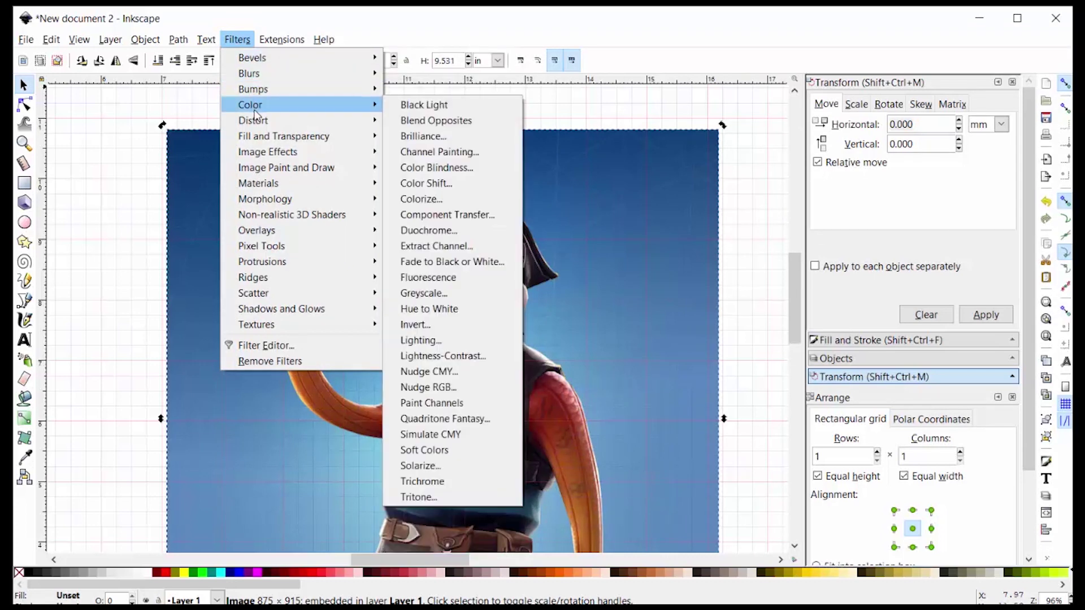
mouse_move(264, 165)
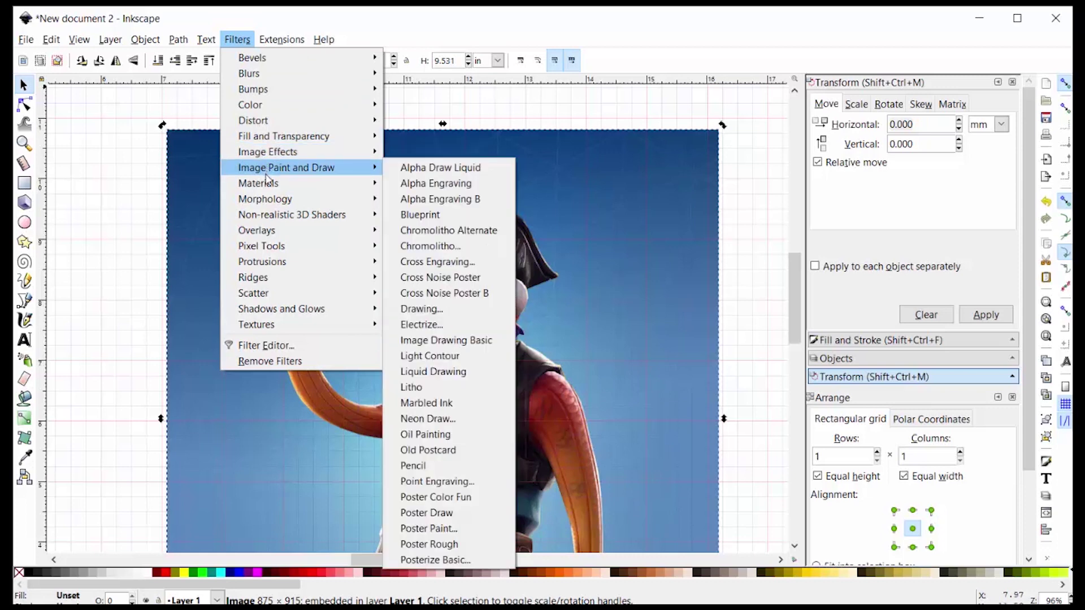
click(629, 103)
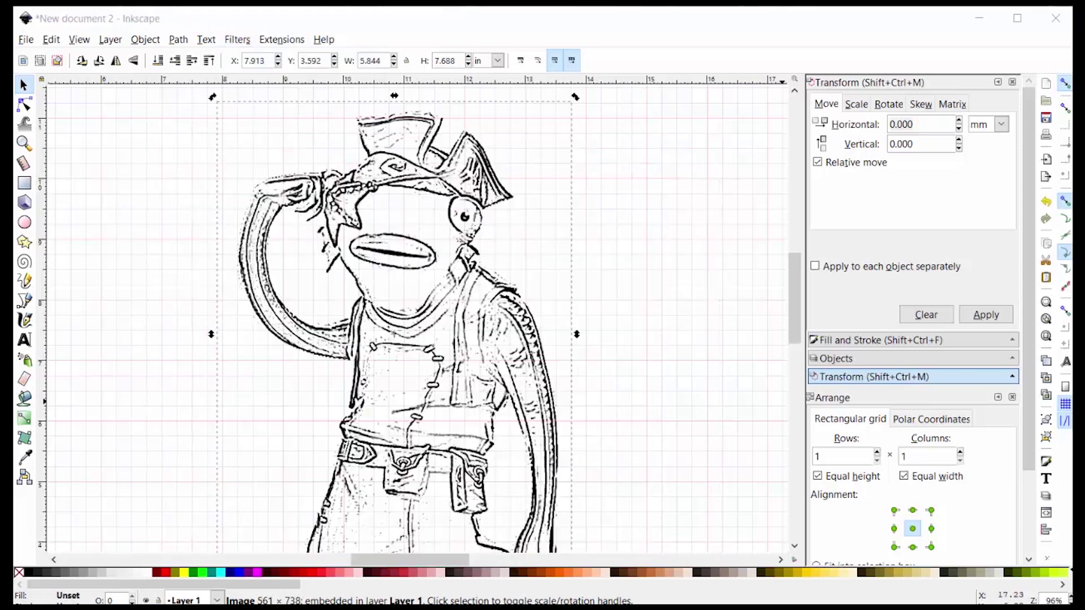
right_click(420, 264)
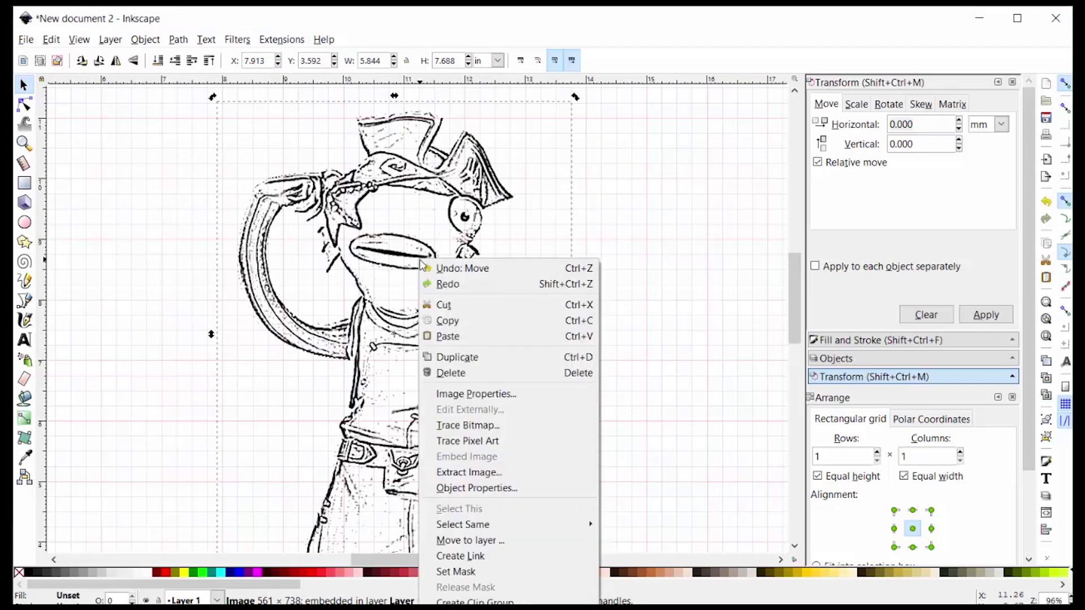
click(468, 425)
Reposition the Trace Bitmap dialog, browse its tabs, and live-preview Edge detection
mouse_move(268, 22)
mouse_down()
mouse_move(313, 62)
mouse_move(303, 84)
mouse_up()
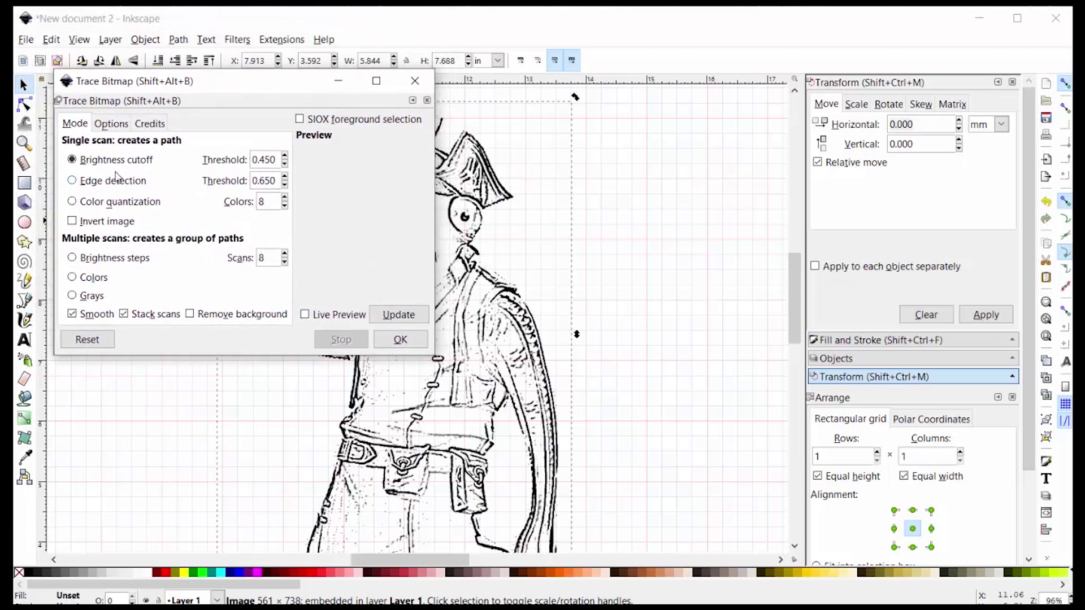
click(113, 125)
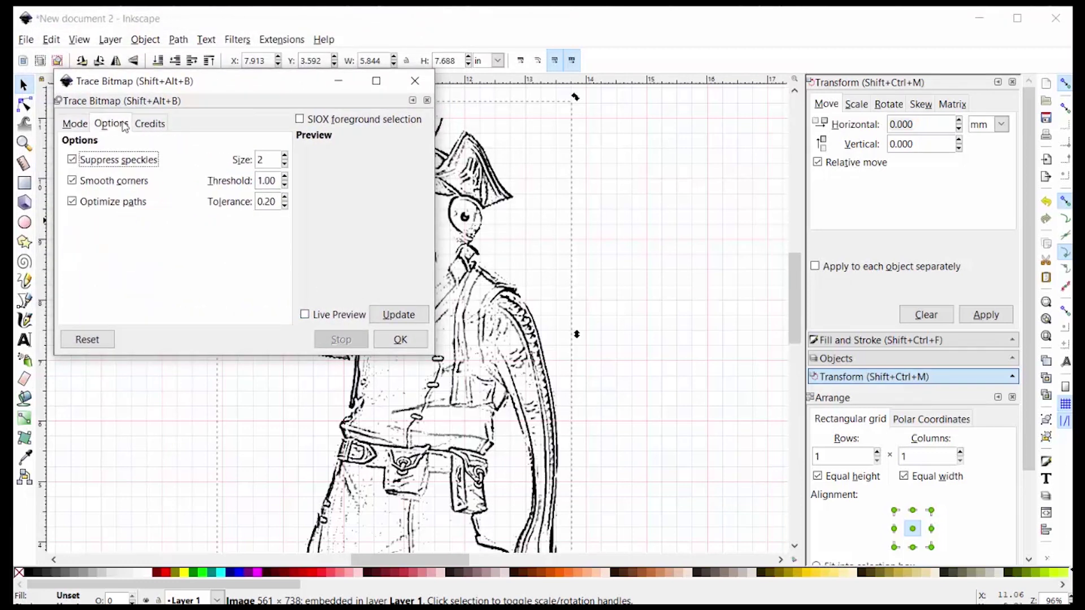
click(143, 125)
click(77, 127)
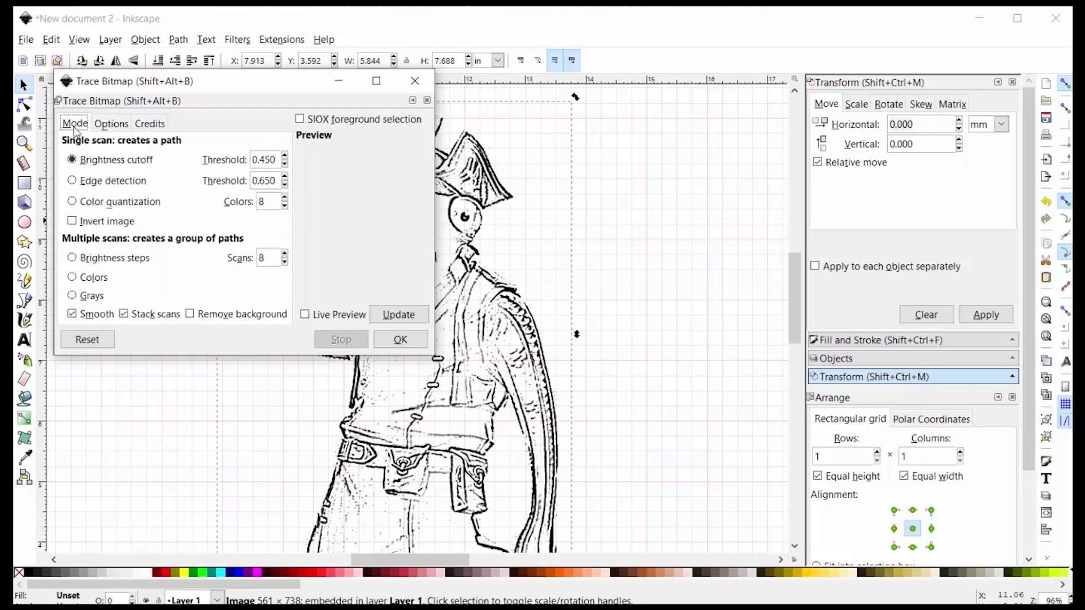
click(72, 180)
click(306, 314)
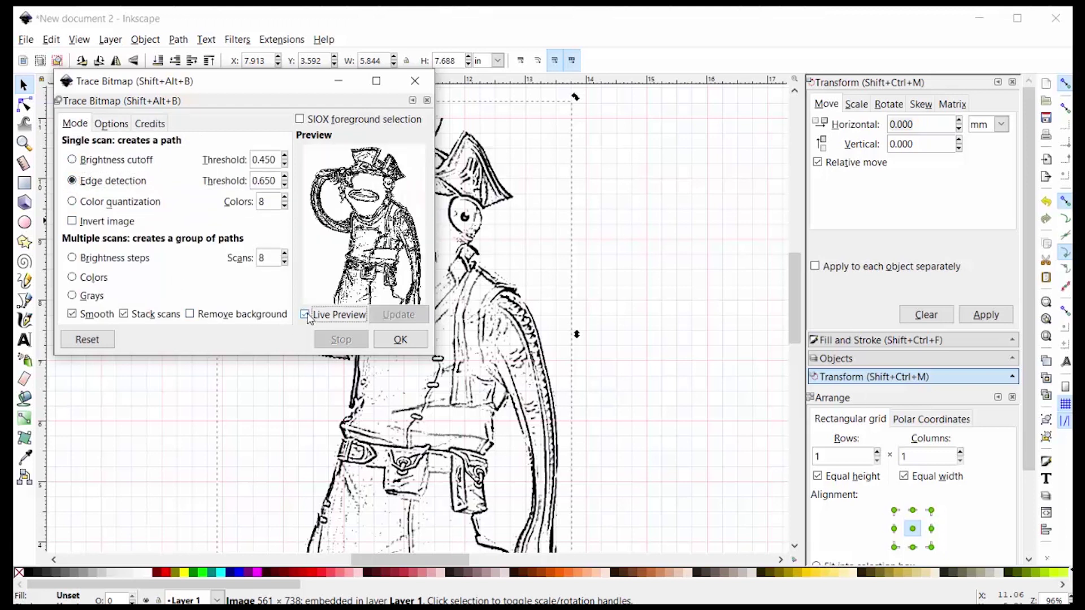
Compare Brightness cutoff, then trace with Color quantization and Invert image enabled
click(71, 160)
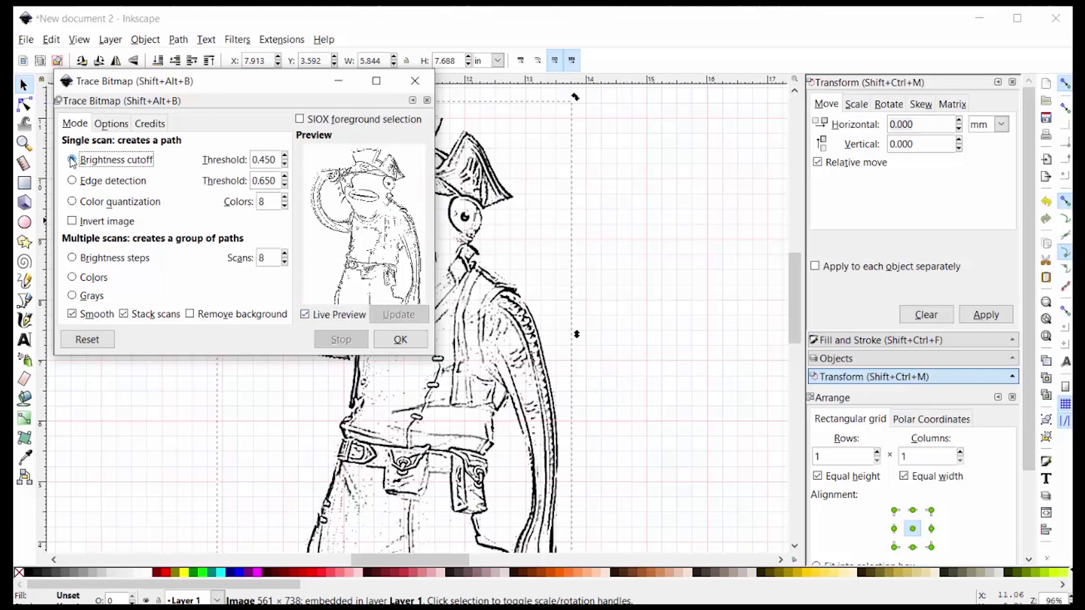
click(71, 180)
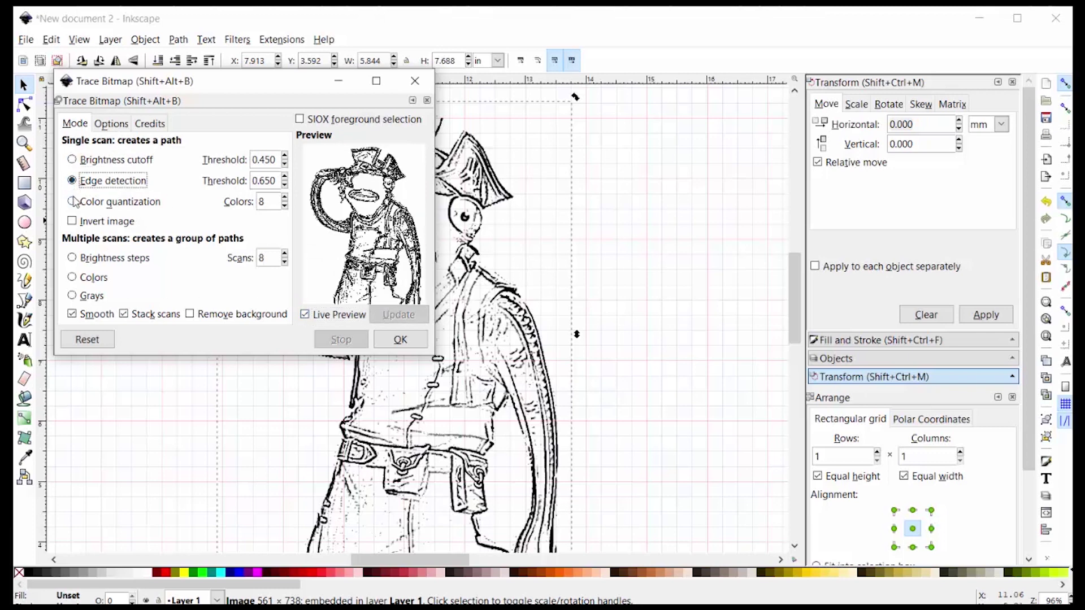
click(73, 203)
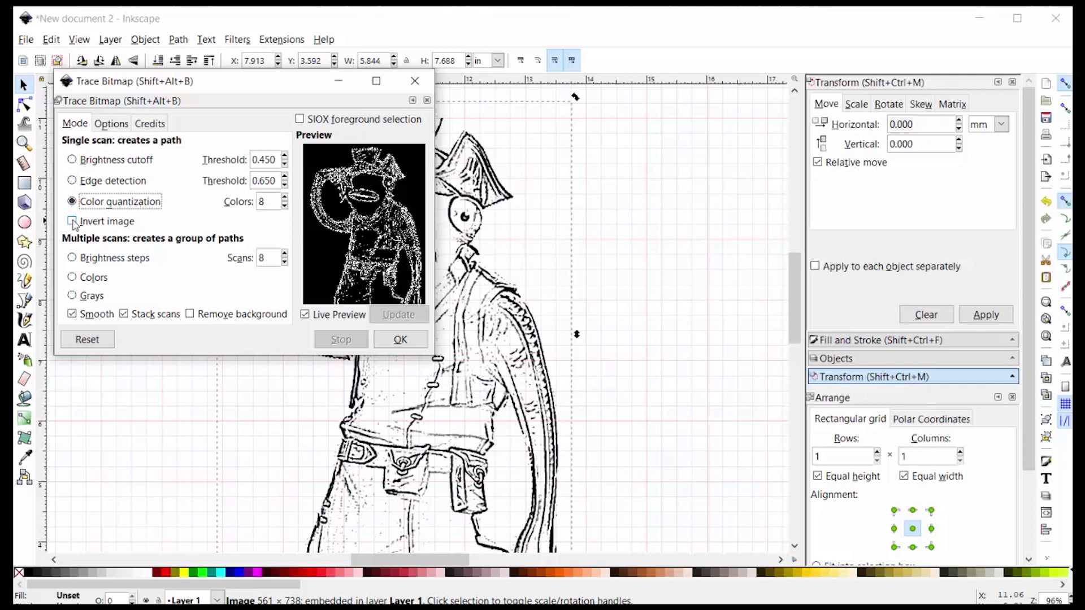
click(73, 222)
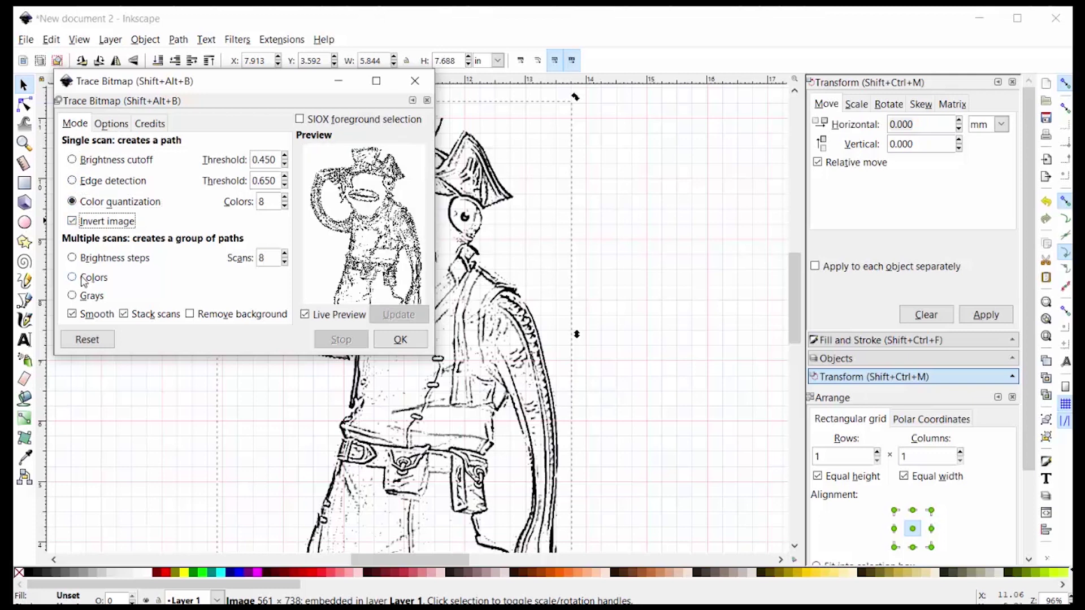
click(387, 344)
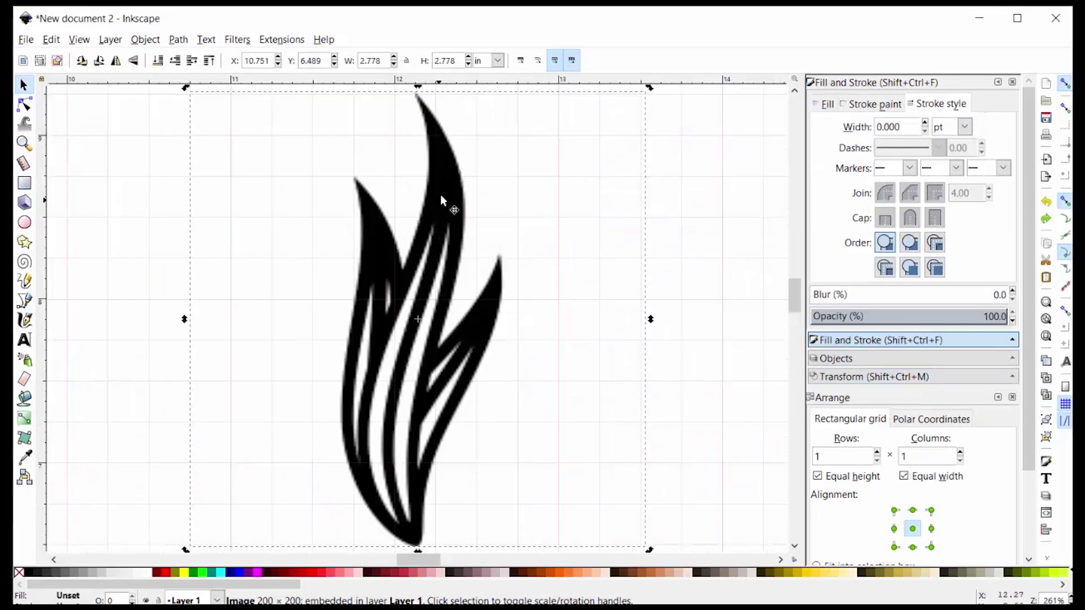
Trace the black flame image into a path using Brightness cutoff
right_click(443, 178)
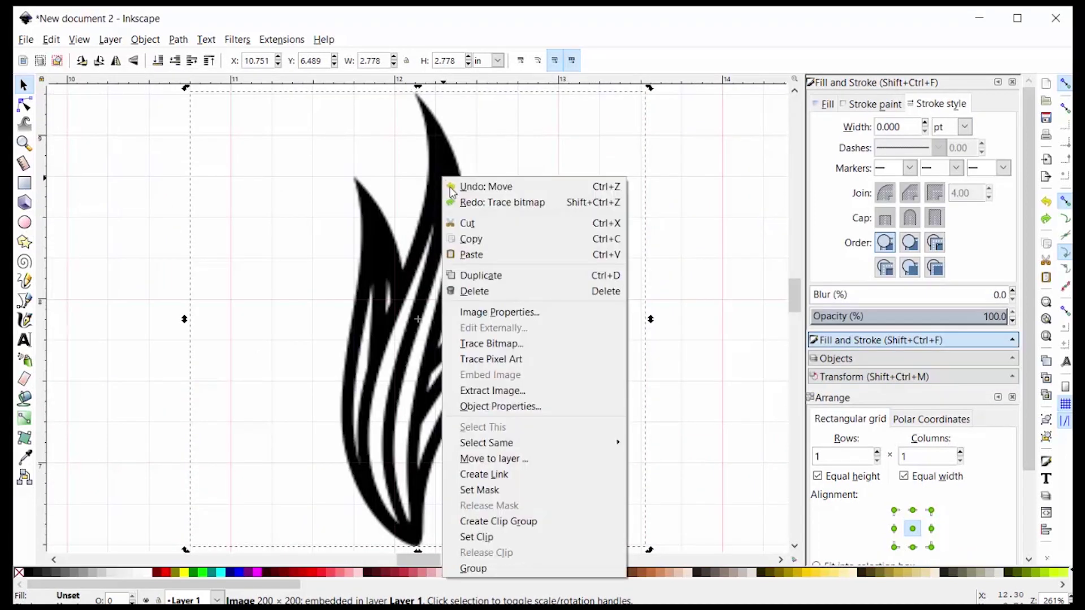
click(511, 345)
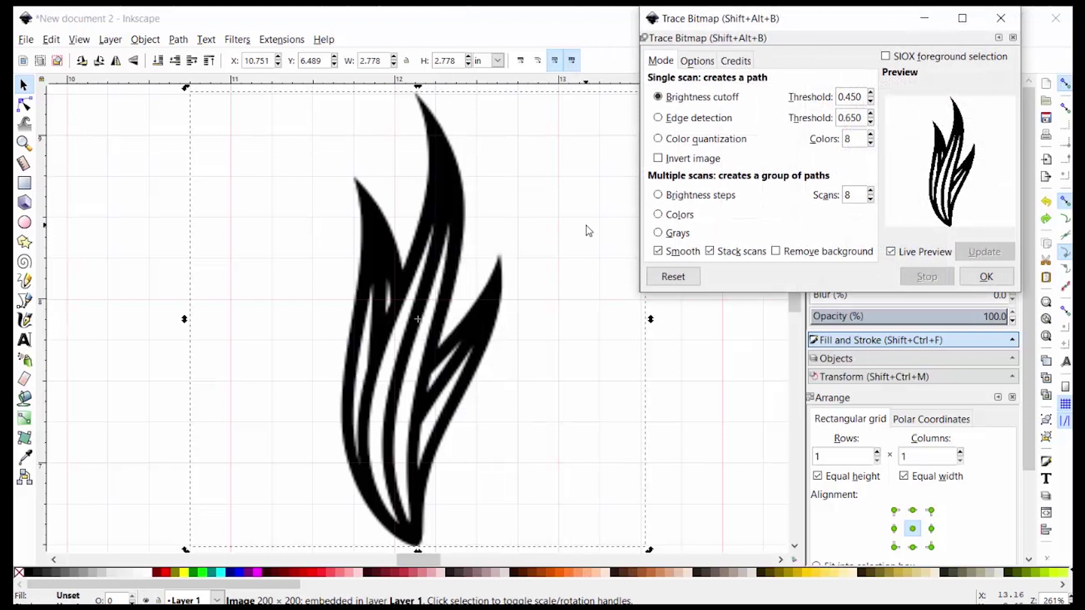
click(659, 119)
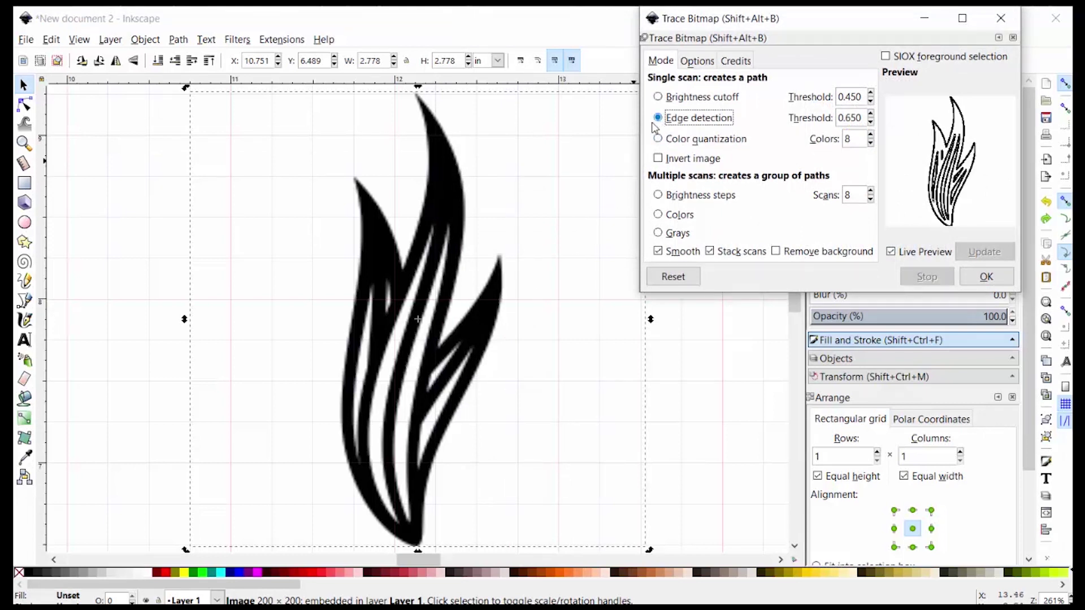
click(658, 98)
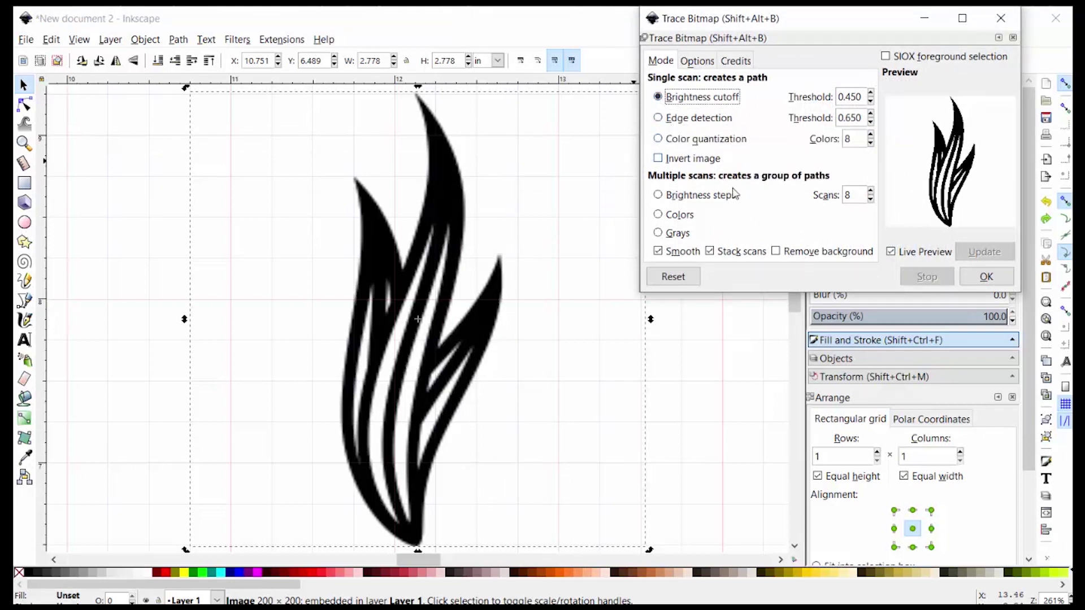
click(986, 276)
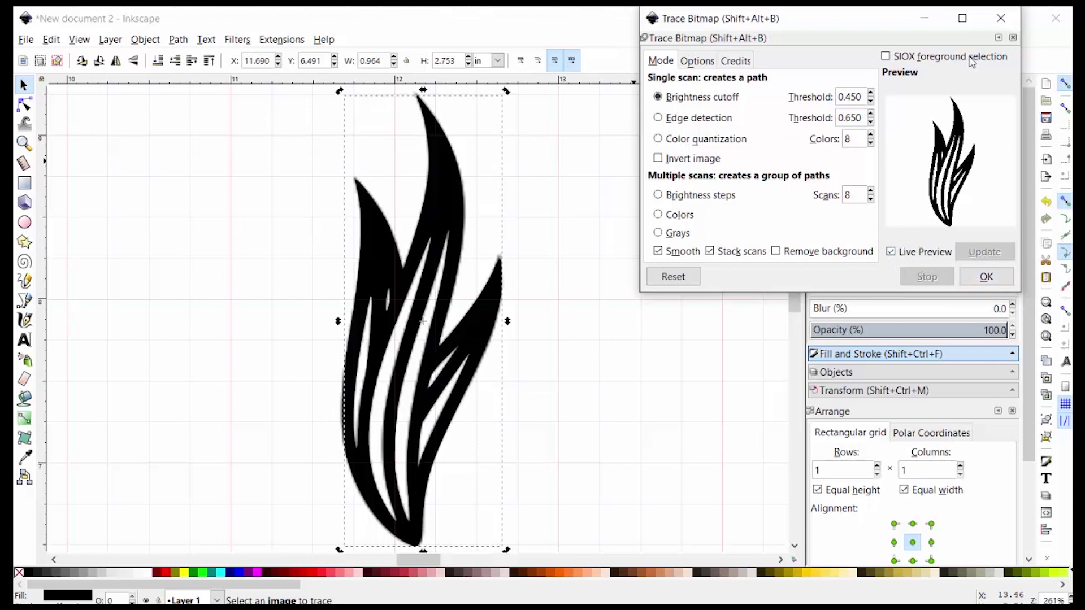
click(1001, 18)
Set the traced path's stroke width to 1 pt
click(935, 104)
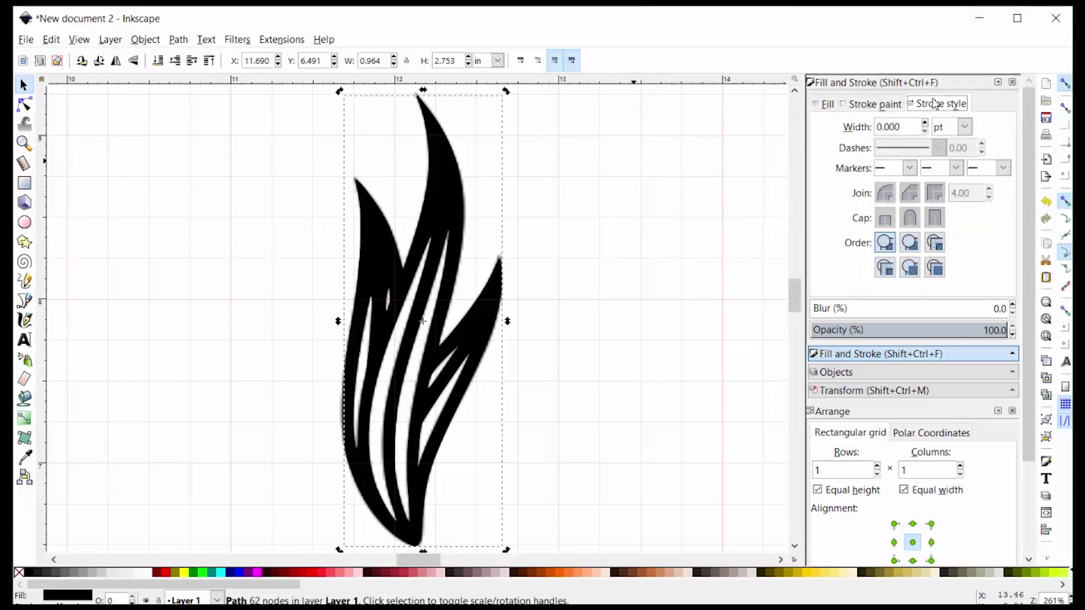
drag(907, 127, 870, 132)
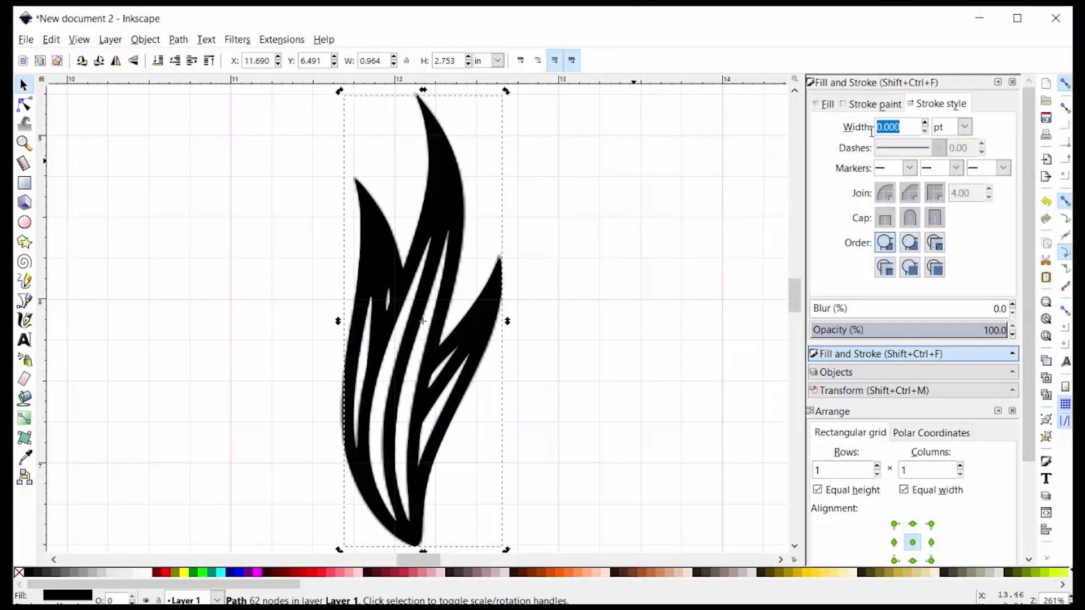
click(872, 131)
double_click(889, 128)
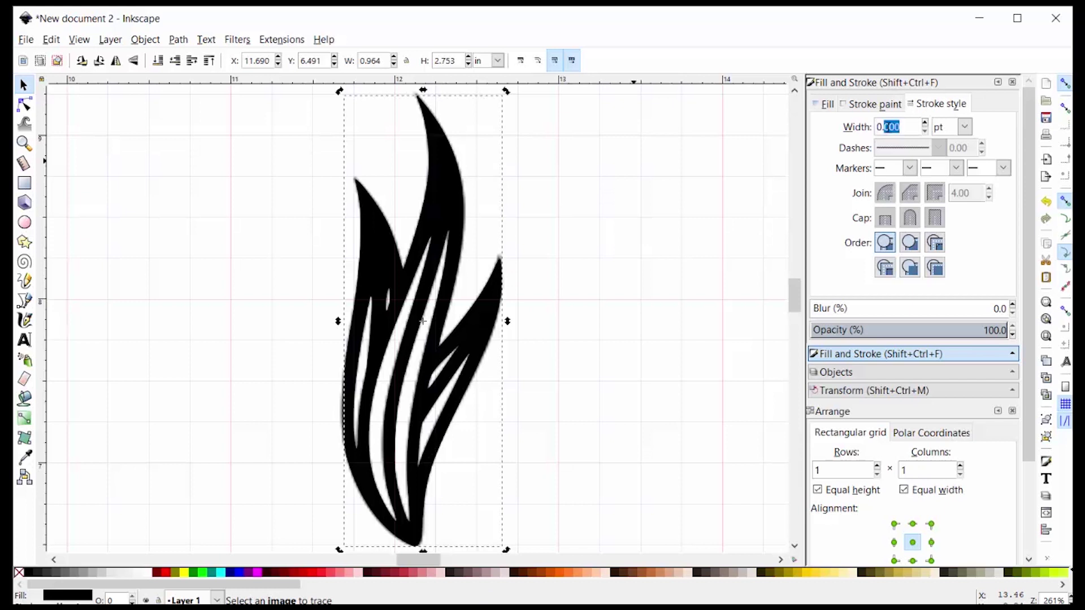
click(889, 128)
drag(901, 127, 858, 132)
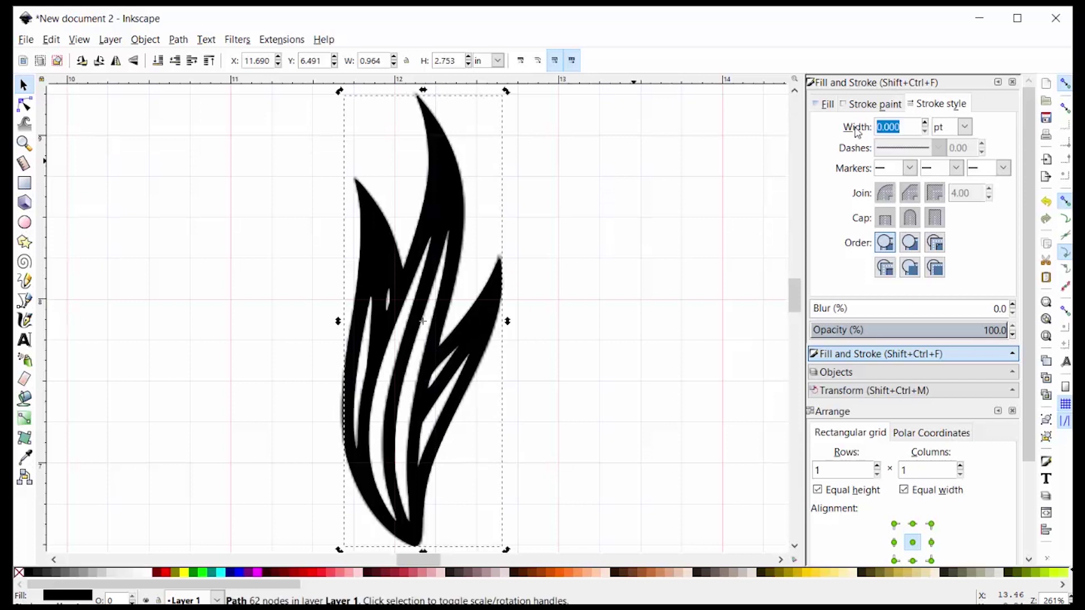
click(824, 105)
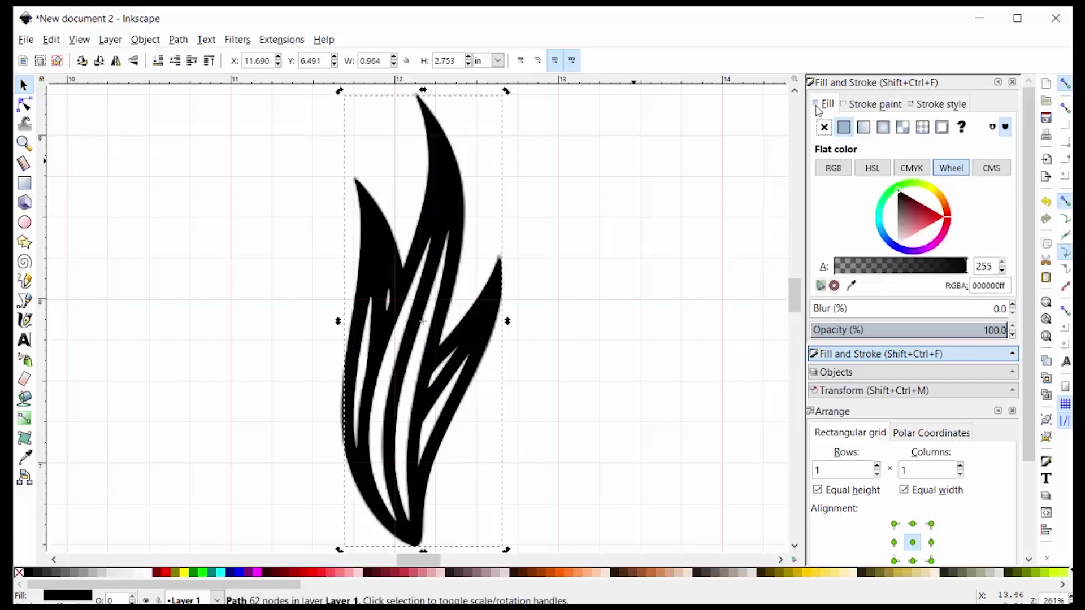
click(854, 105)
click(929, 105)
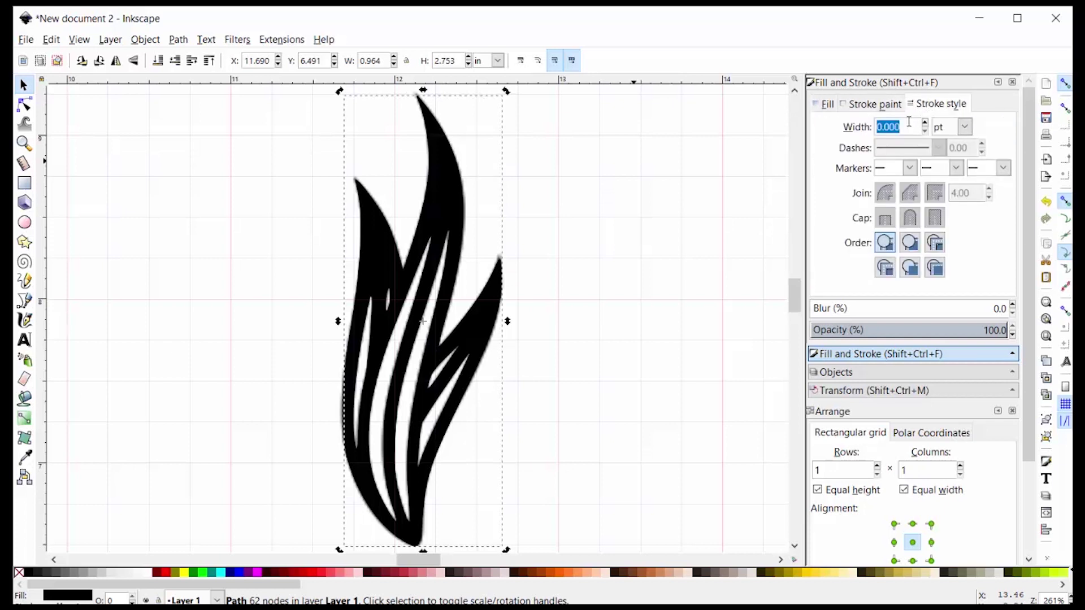
text(1)
key(Return)
Give the stroke a flat red colour (e20a0aff)
click(872, 106)
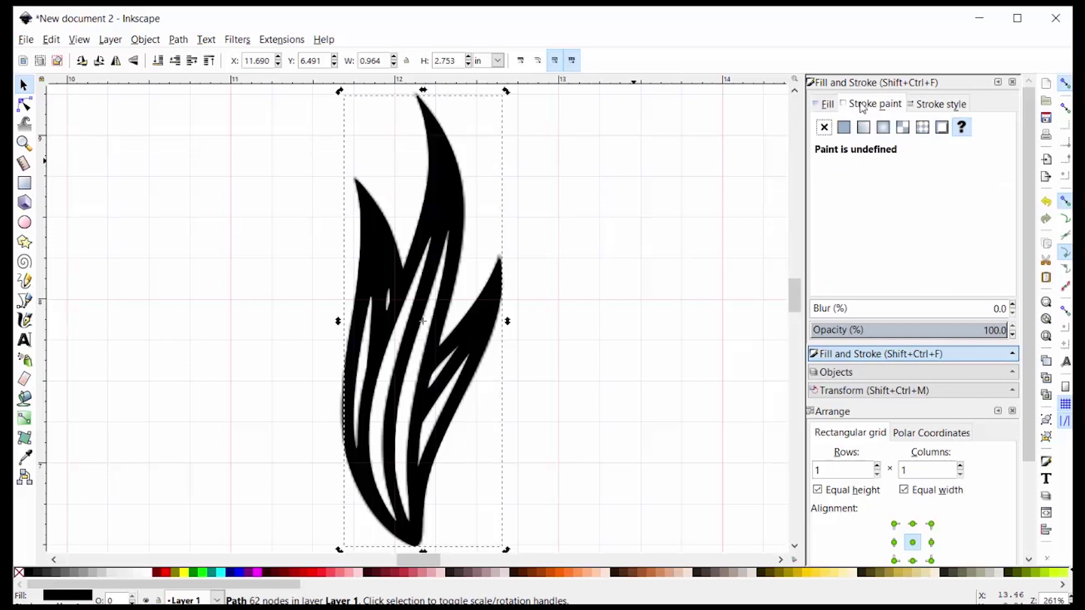
click(843, 127)
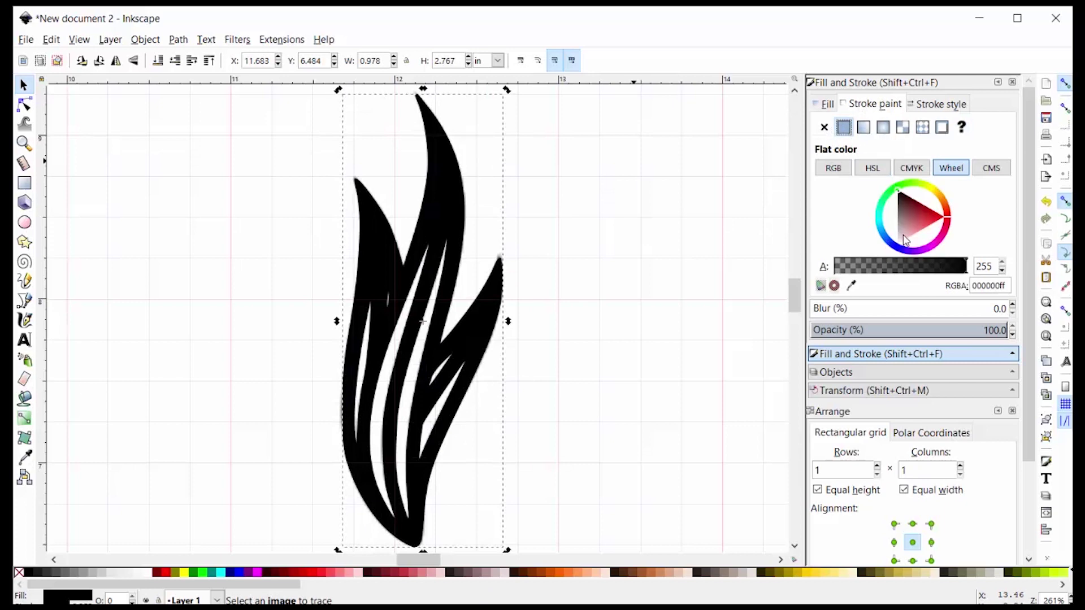
click(937, 215)
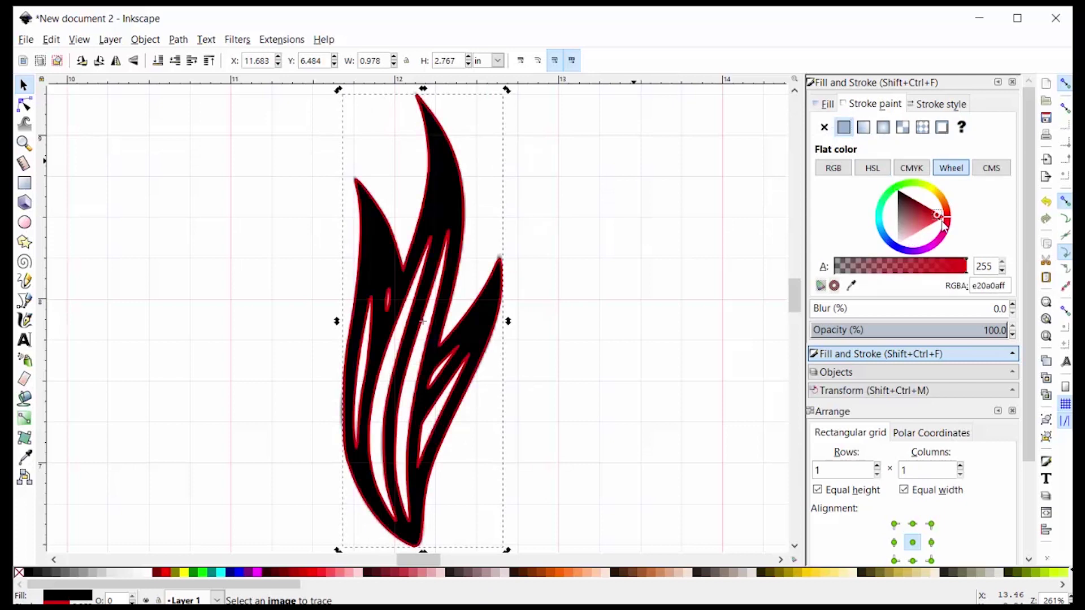
Move the traced flame right of the original and remove its fill
drag(472, 240, 681, 247)
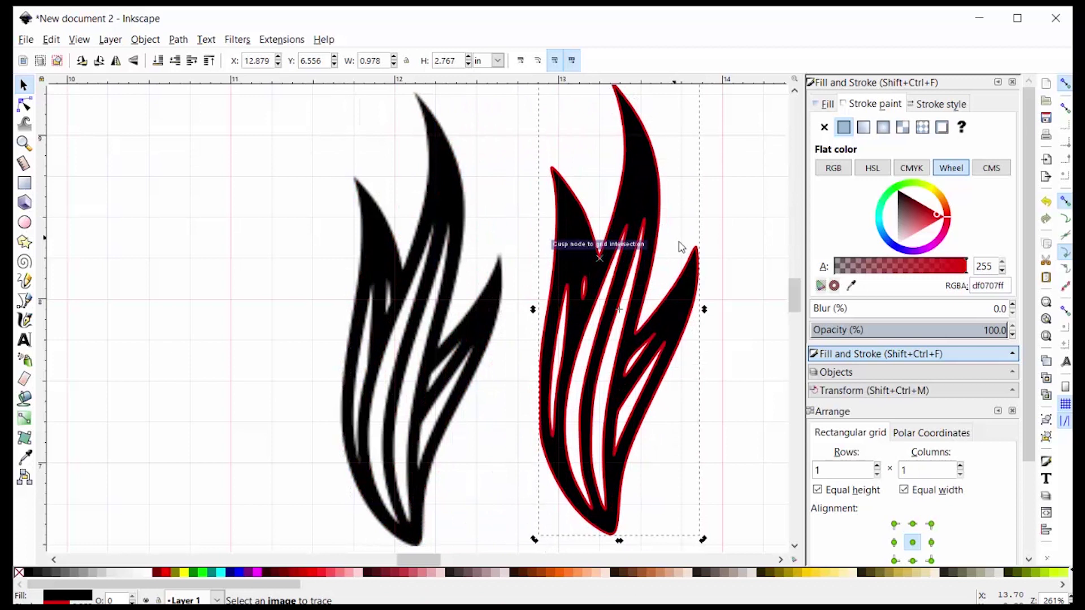
click(824, 127)
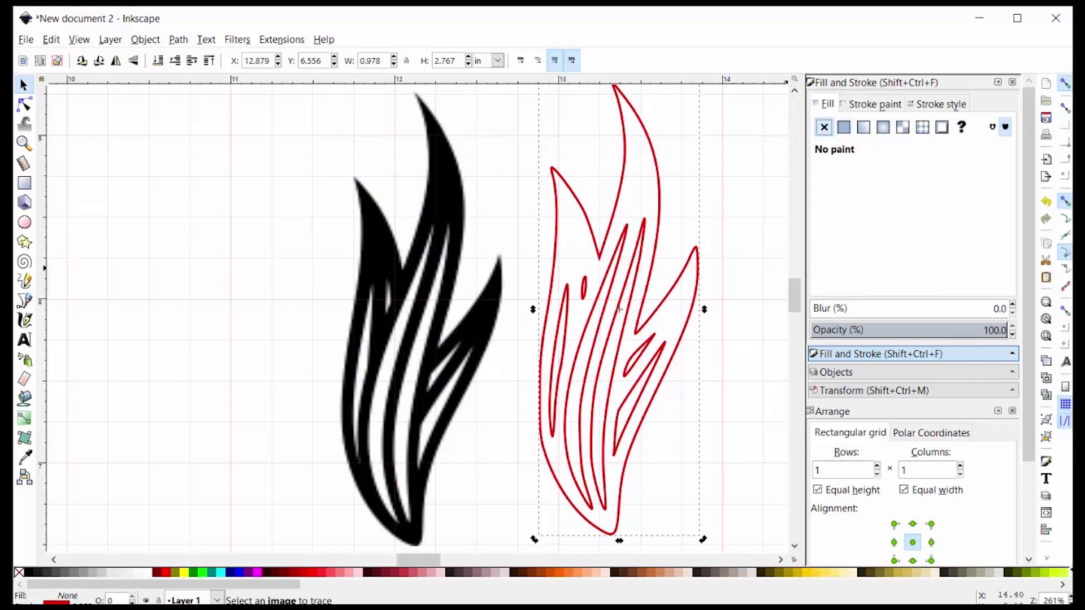
right_click(617, 210)
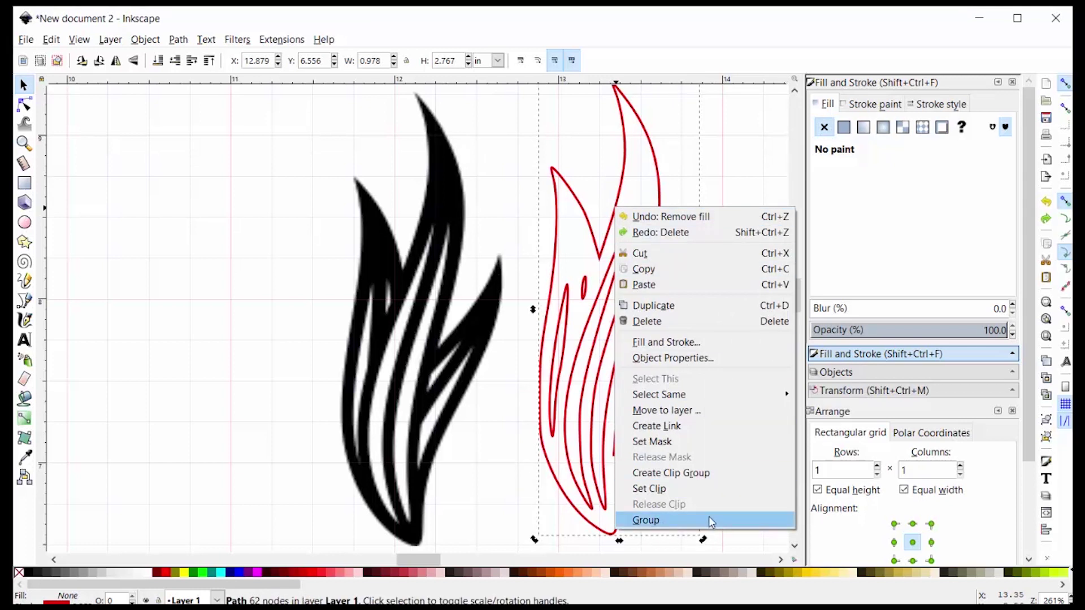
click(178, 41)
click(178, 40)
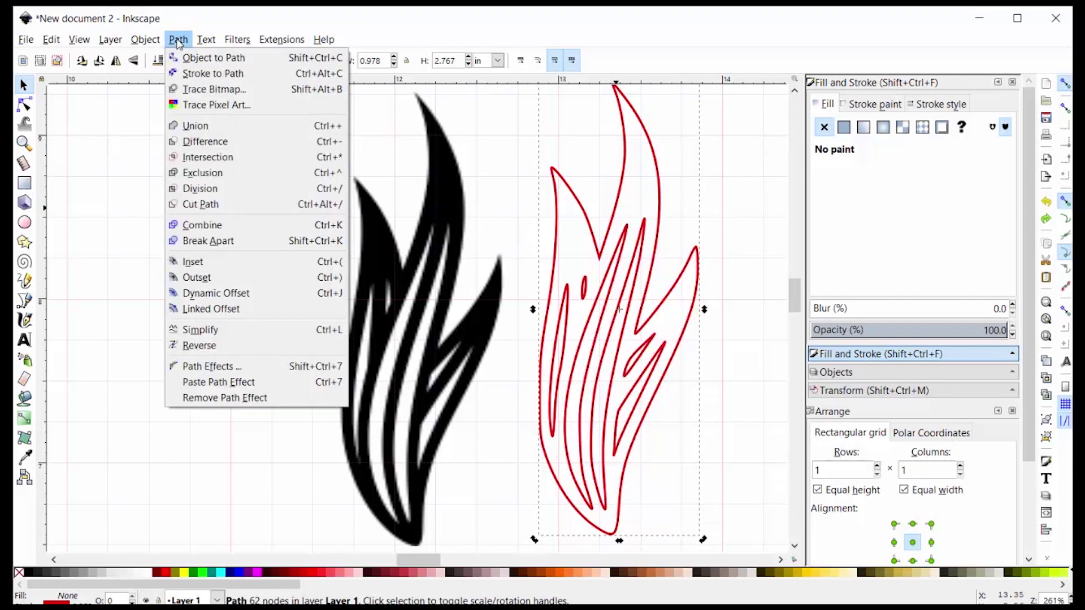
click(659, 172)
click(628, 254)
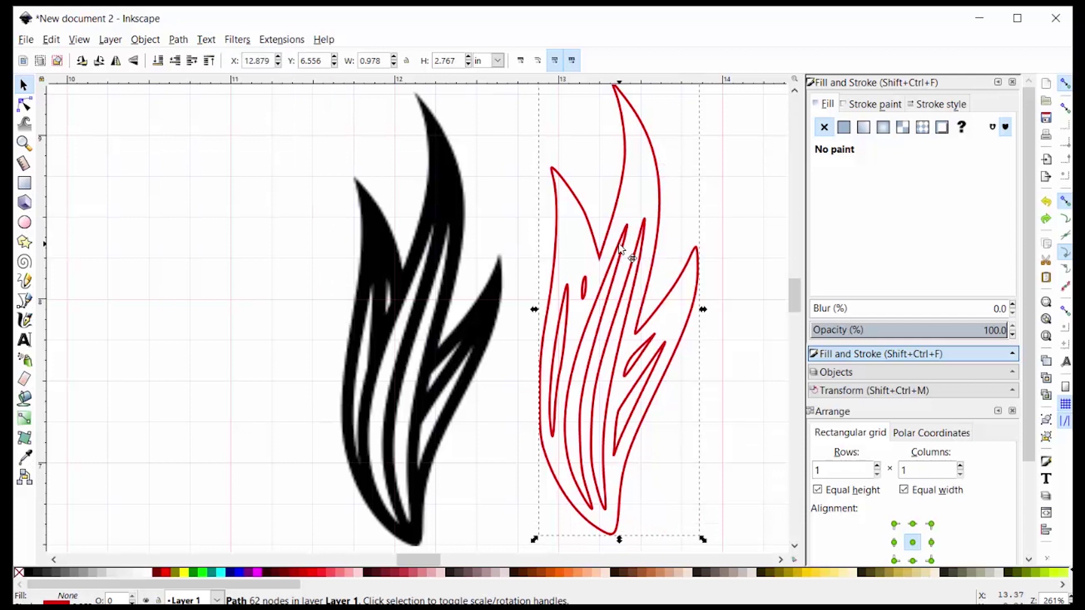
Break the red flame apart into pieces and toggle piece path5193's visibility
click(180, 44)
click(201, 242)
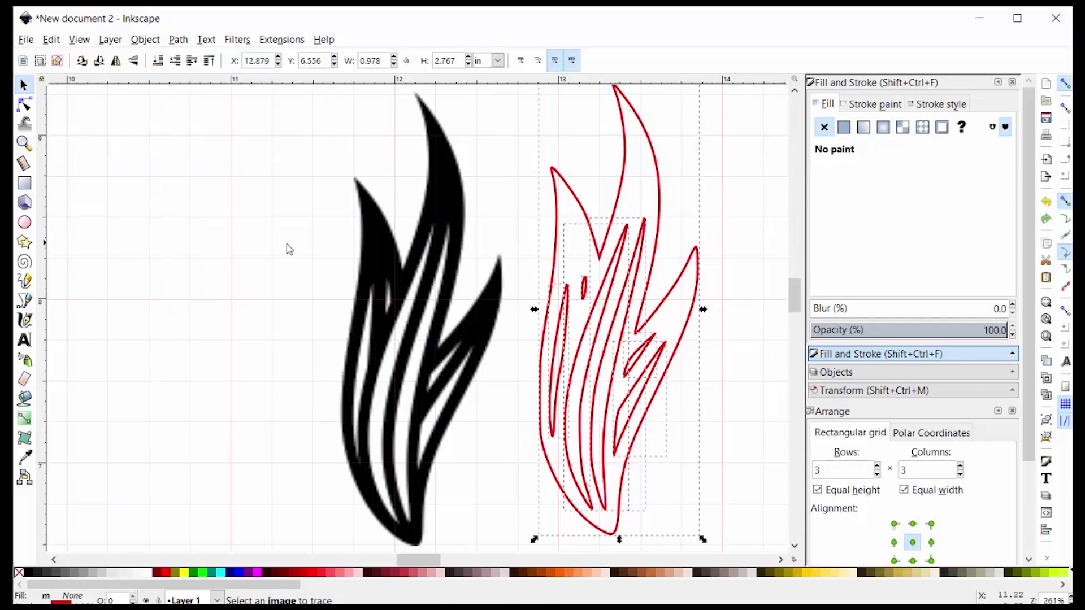
click(722, 194)
click(620, 246)
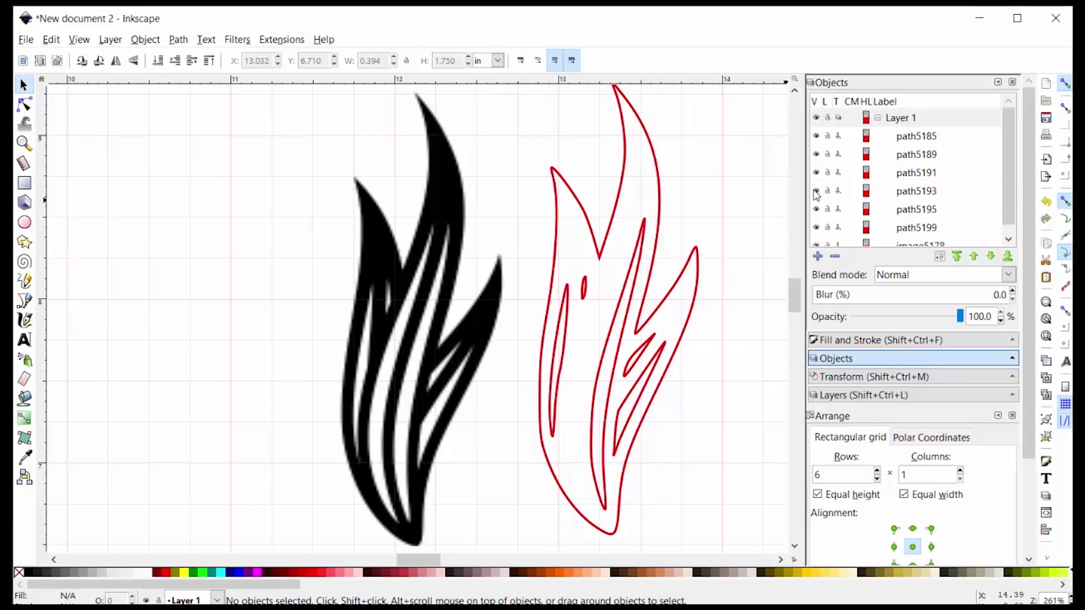
click(816, 192)
click(816, 192)
click(896, 396)
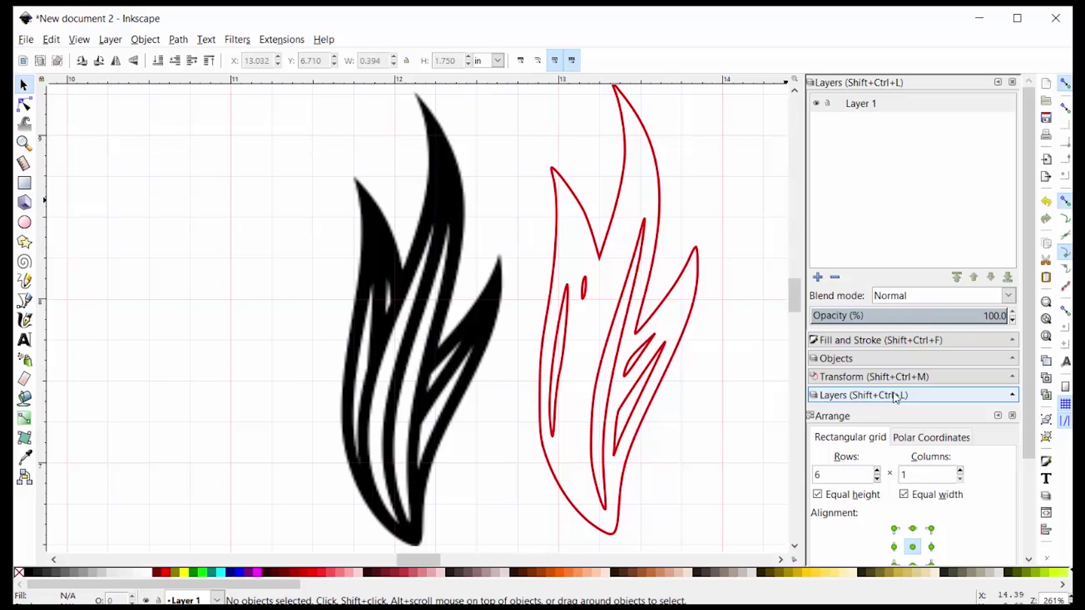
Add a new Layer 2 above Layer 1
key(Tab)
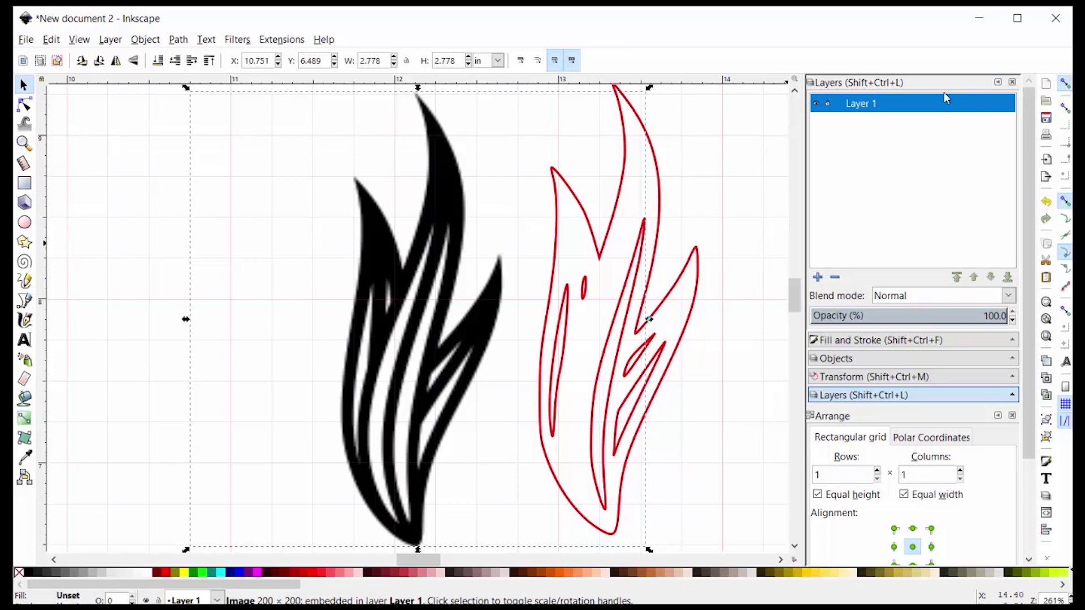
click(819, 279)
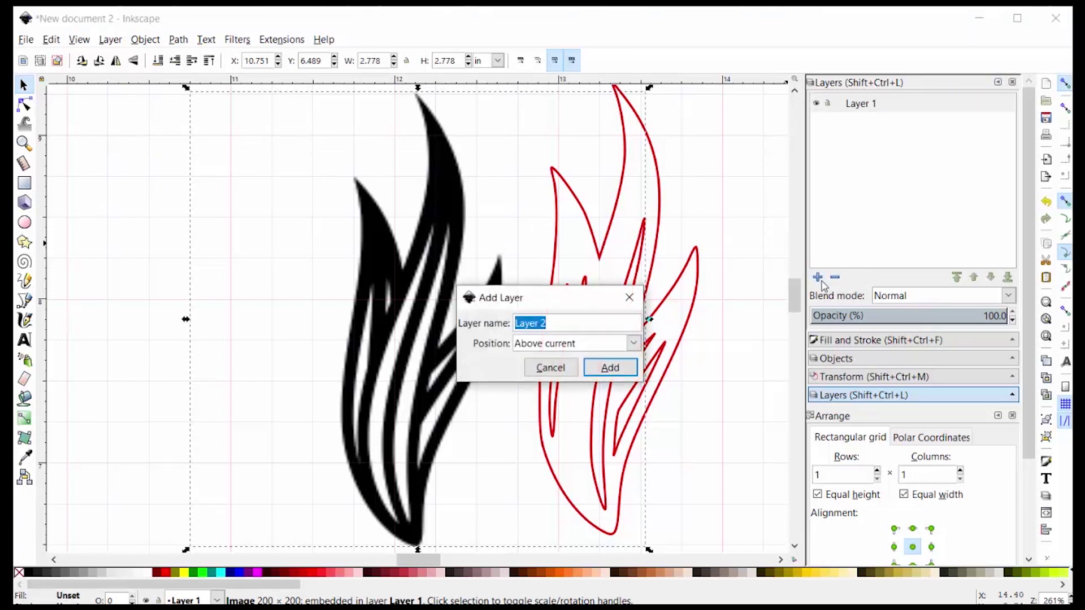
click(609, 367)
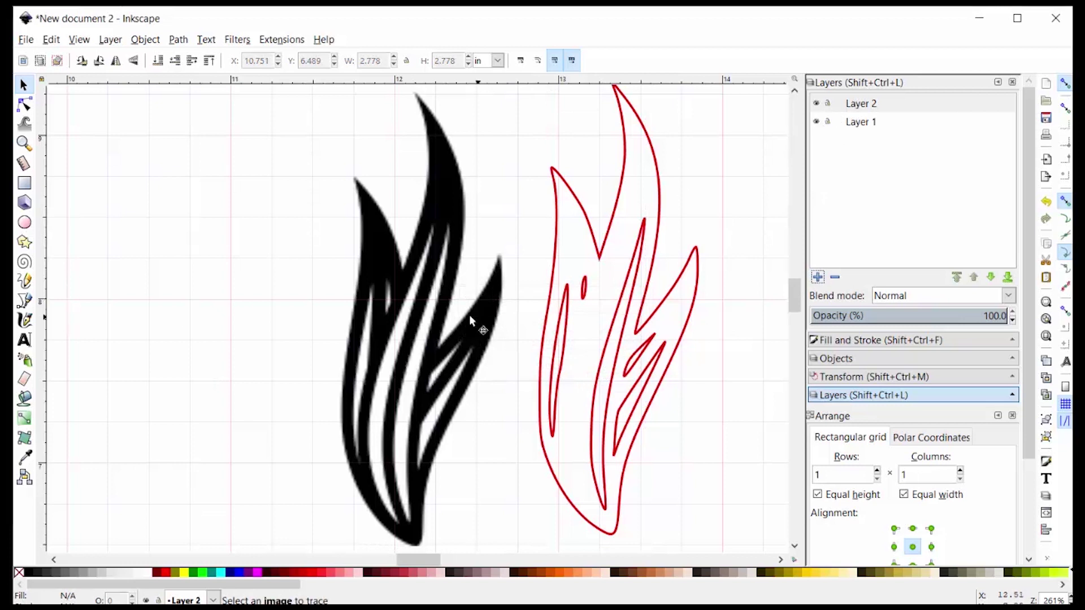
Move the black flame image onto Layer 2
click(423, 251)
right_click(419, 249)
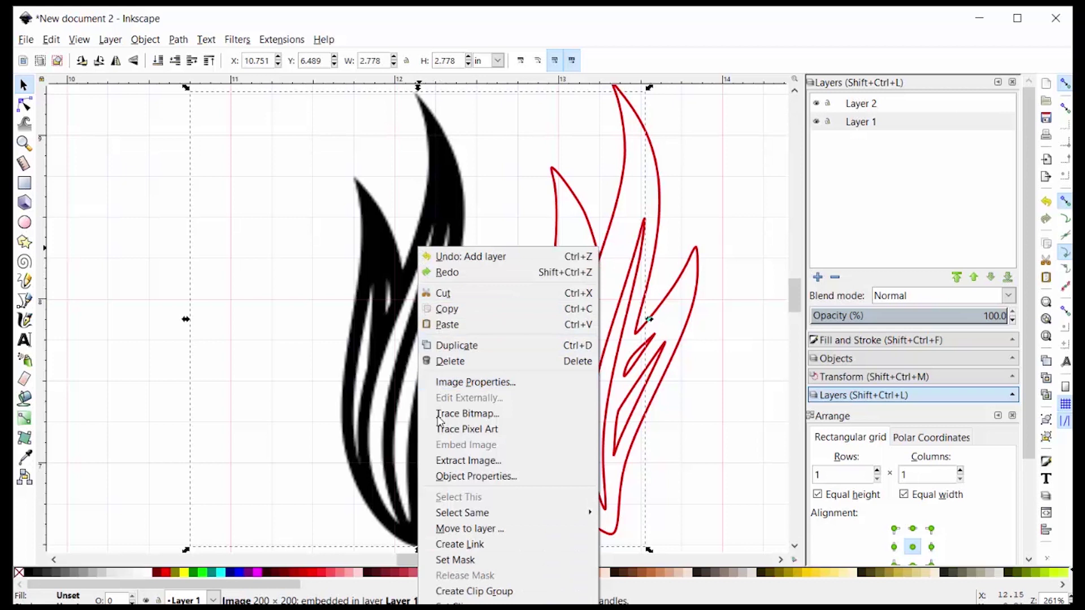
click(466, 528)
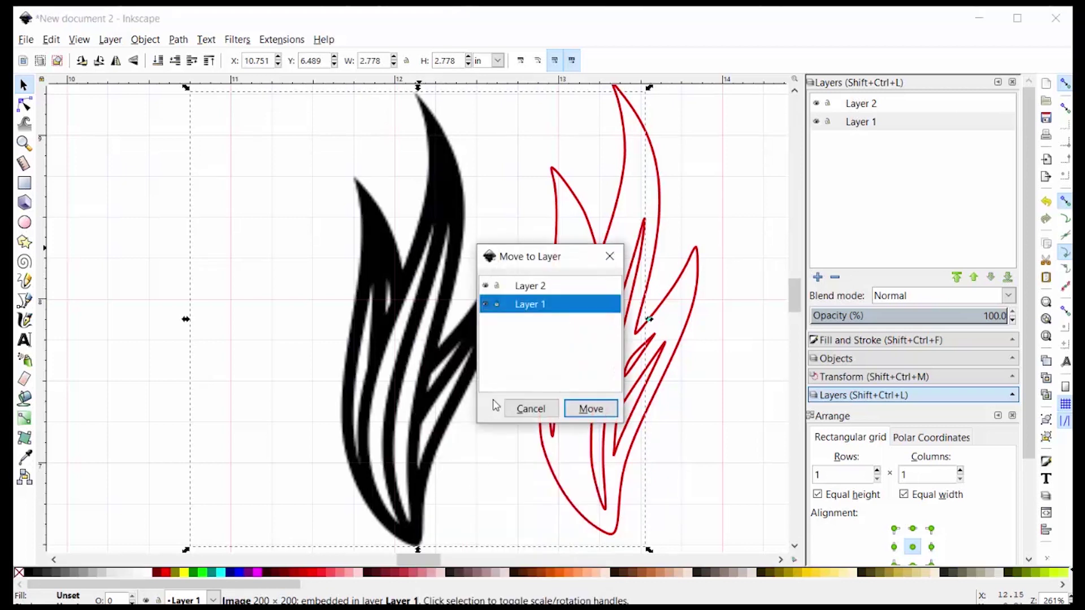
click(537, 285)
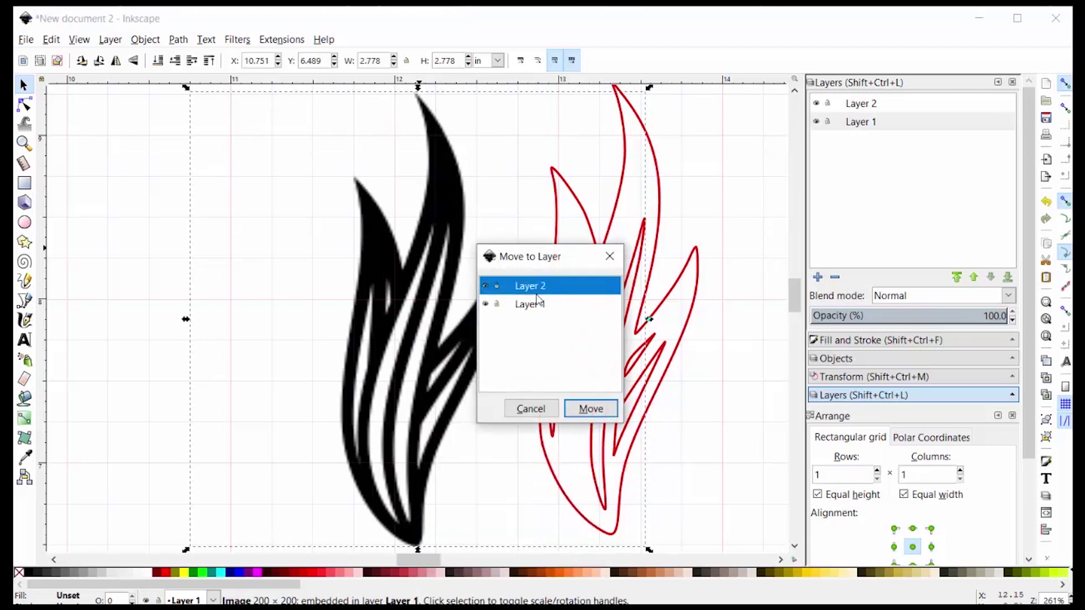
click(588, 408)
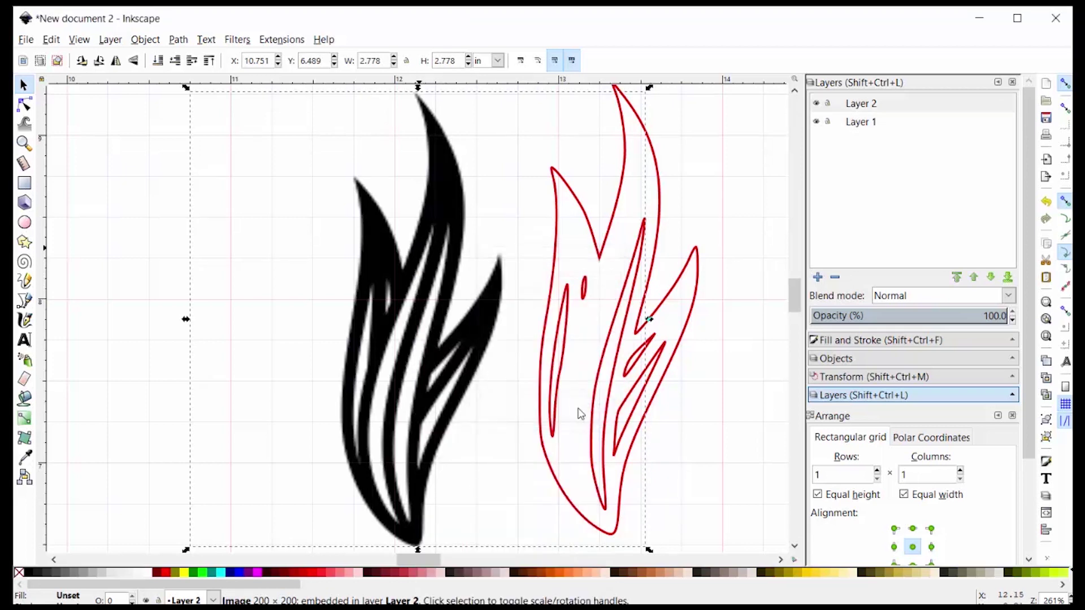
Toggle Layer 2 and Layer 1 visibility off and back on
click(817, 105)
click(816, 105)
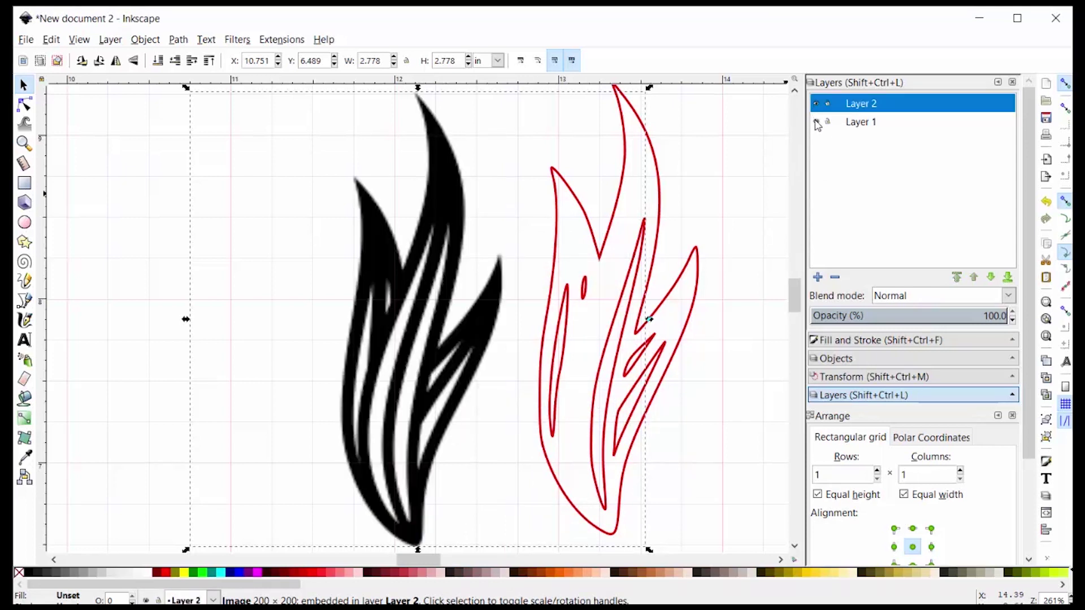
click(816, 122)
click(815, 122)
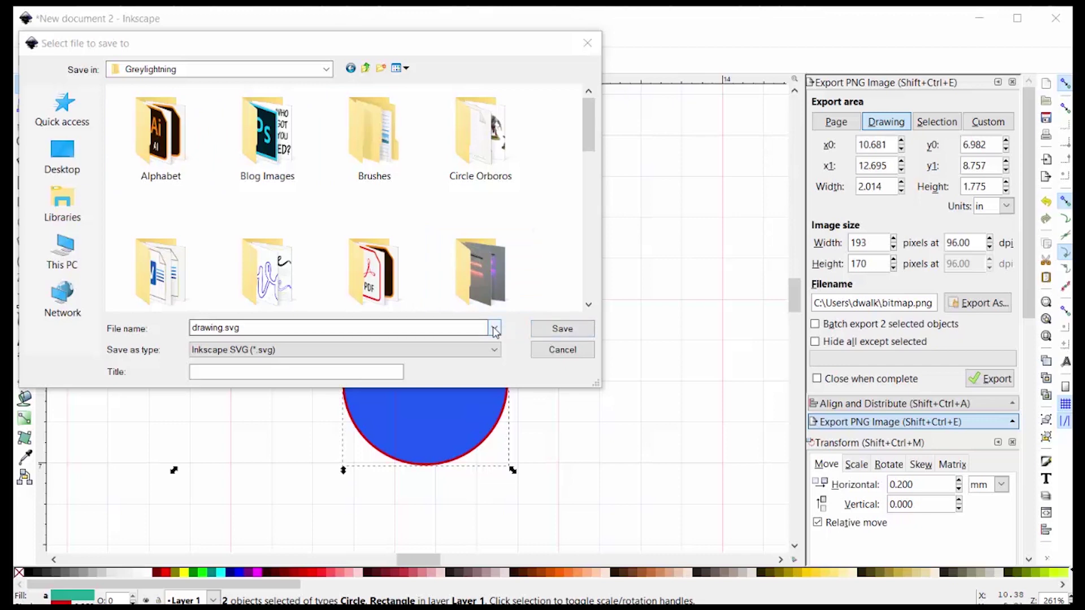
List the save-as file types, including Plain SVG, PDF, Encapsulated PostScript and Optimized SVG
click(487, 350)
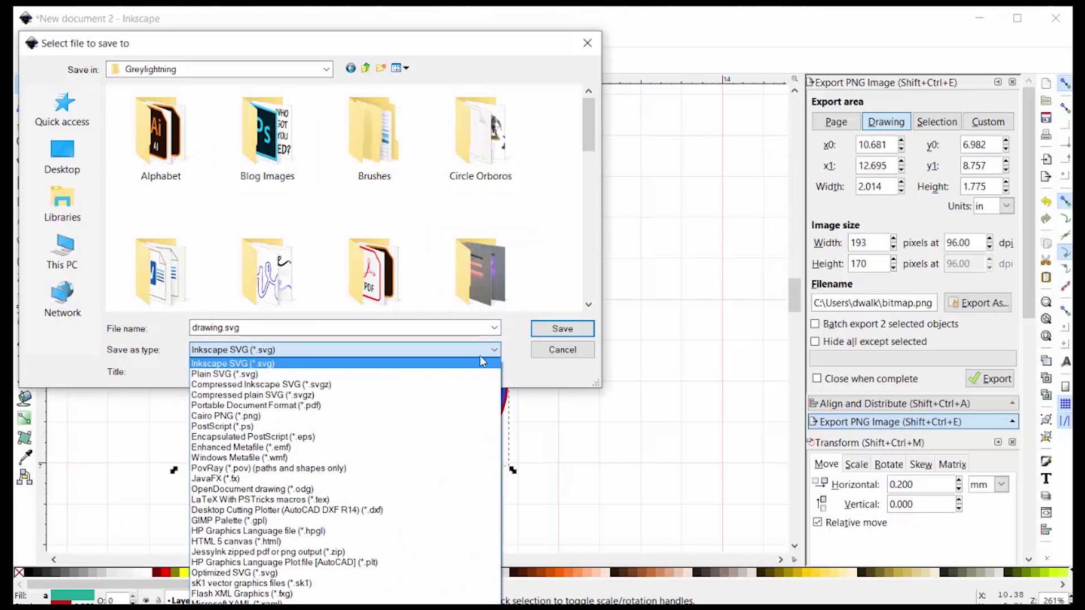